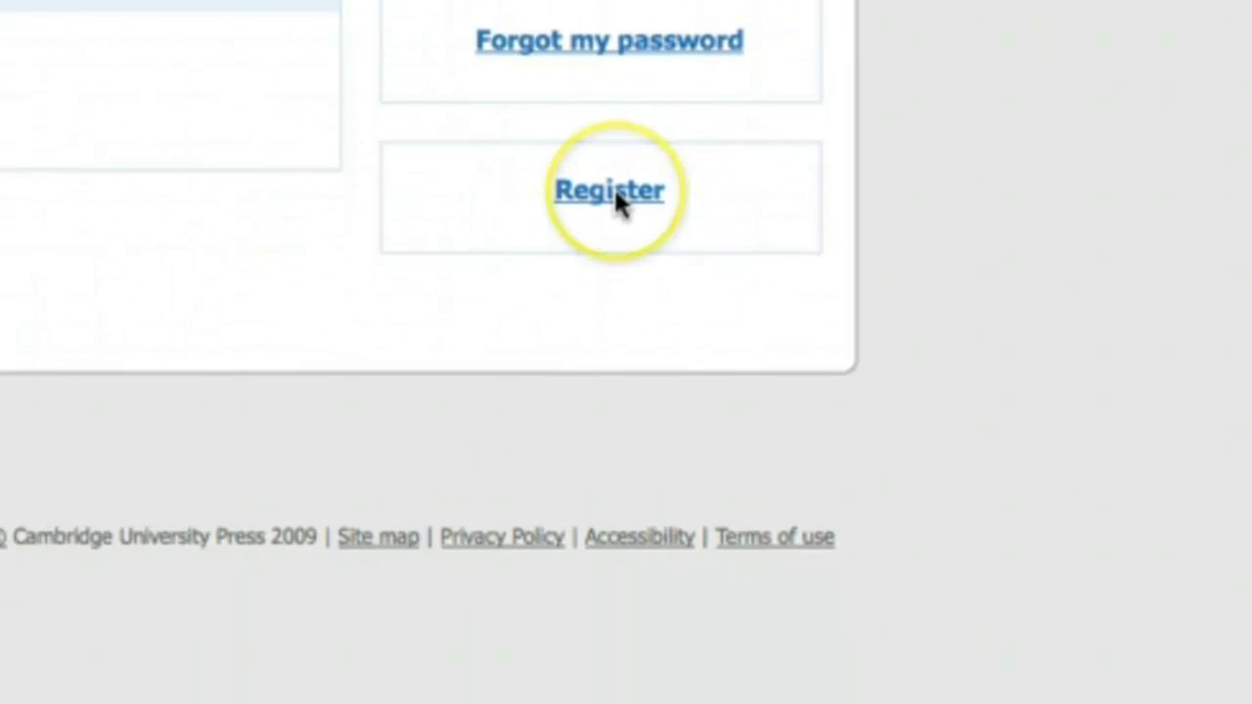
Expand the new-account registration form from the Register link on the welcome page.
click(614, 193)
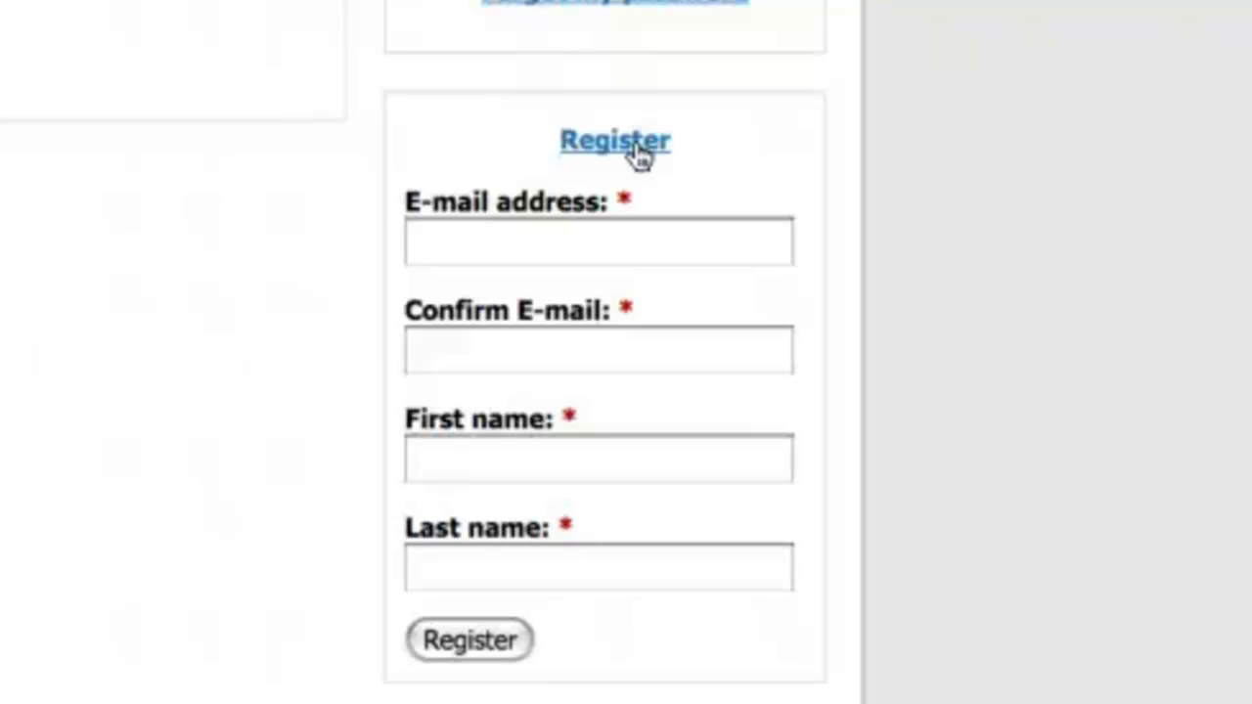
Enter the user's e-mail address in both the E-mail address and Confirm E-mail fields.
click(637, 239)
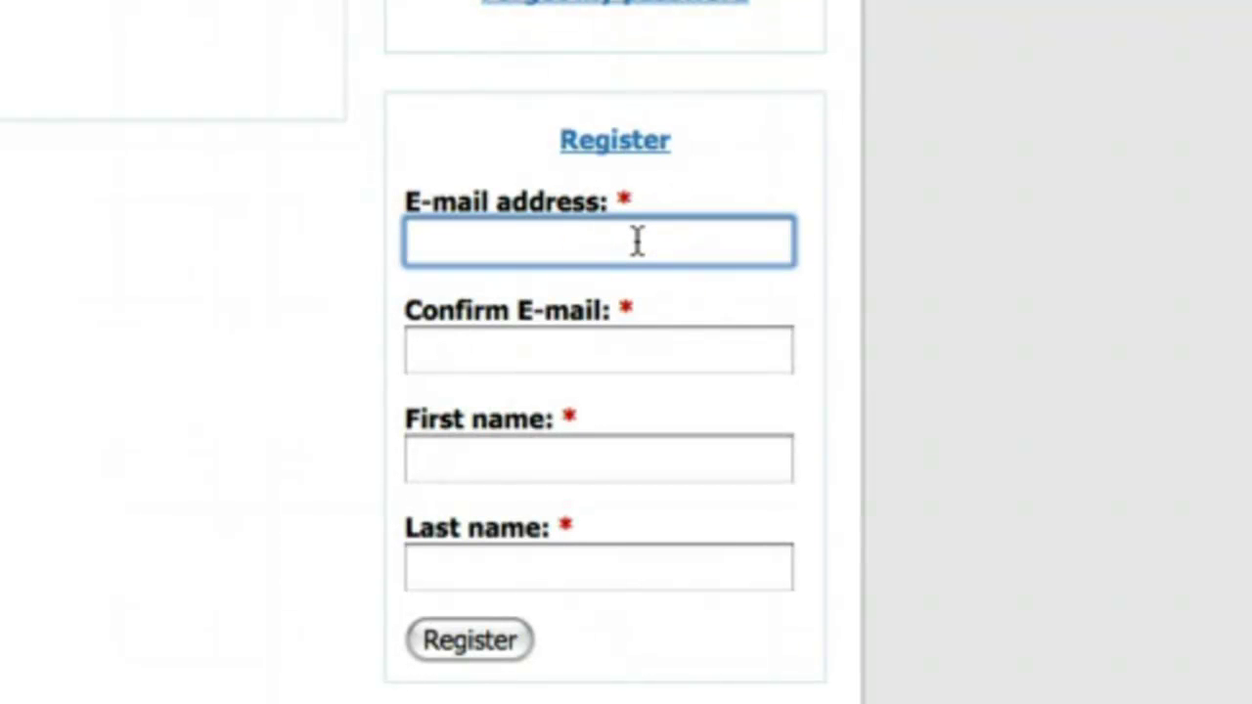
text(acruiz)
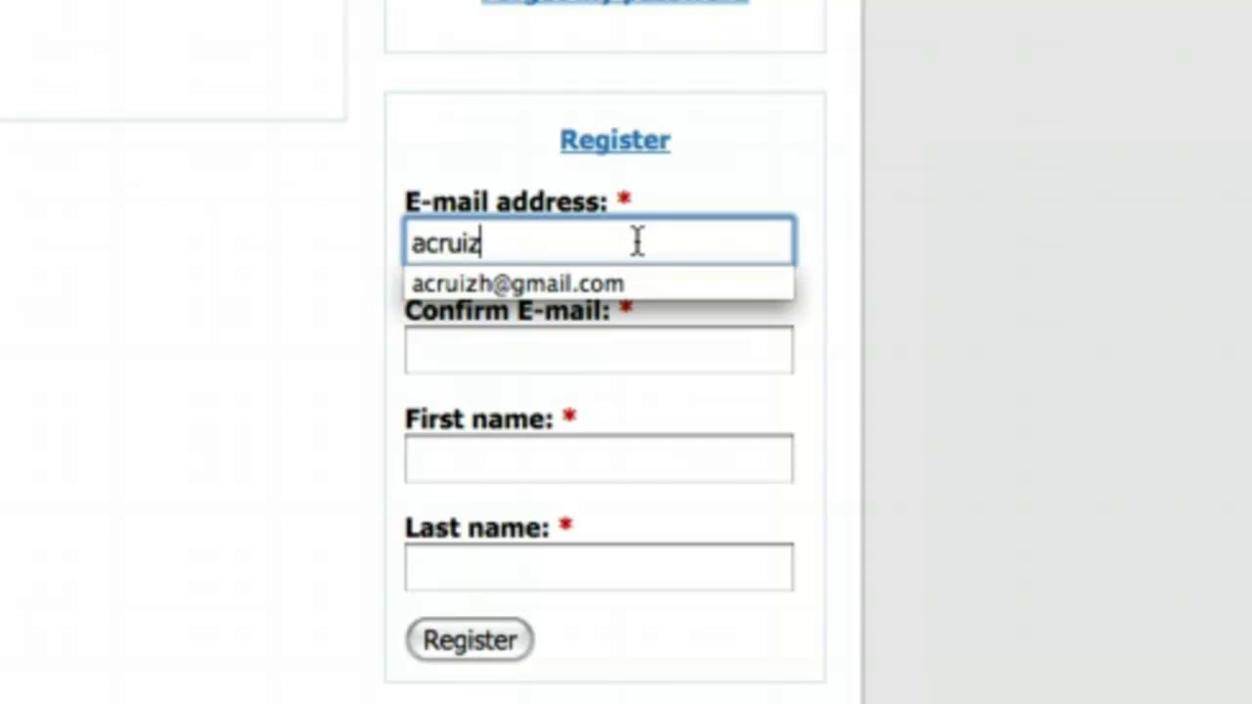
text(h)
key(Down)
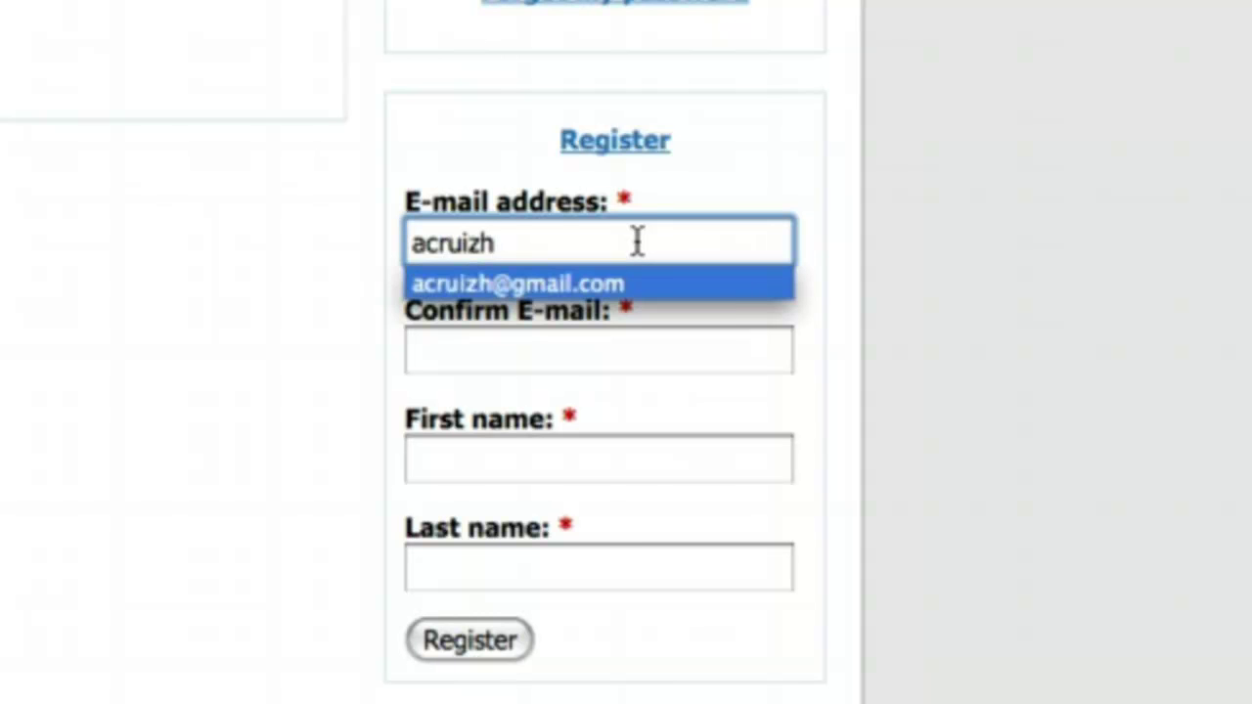
key(Tab)
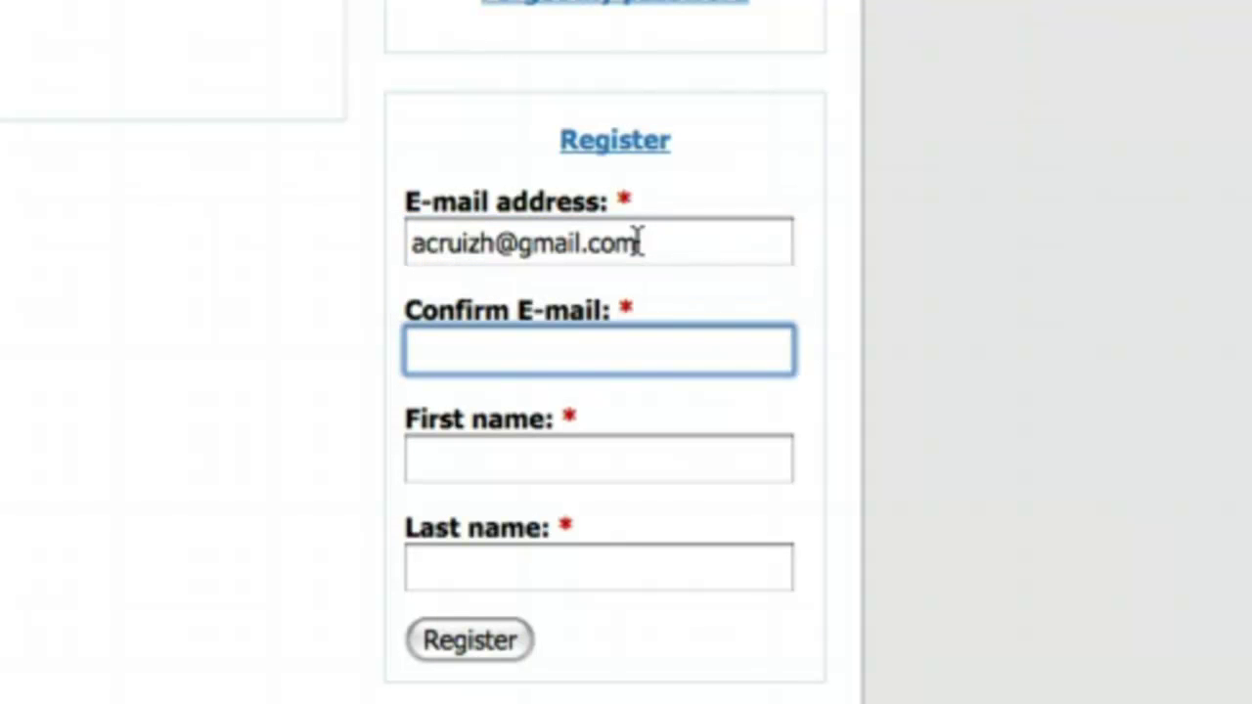
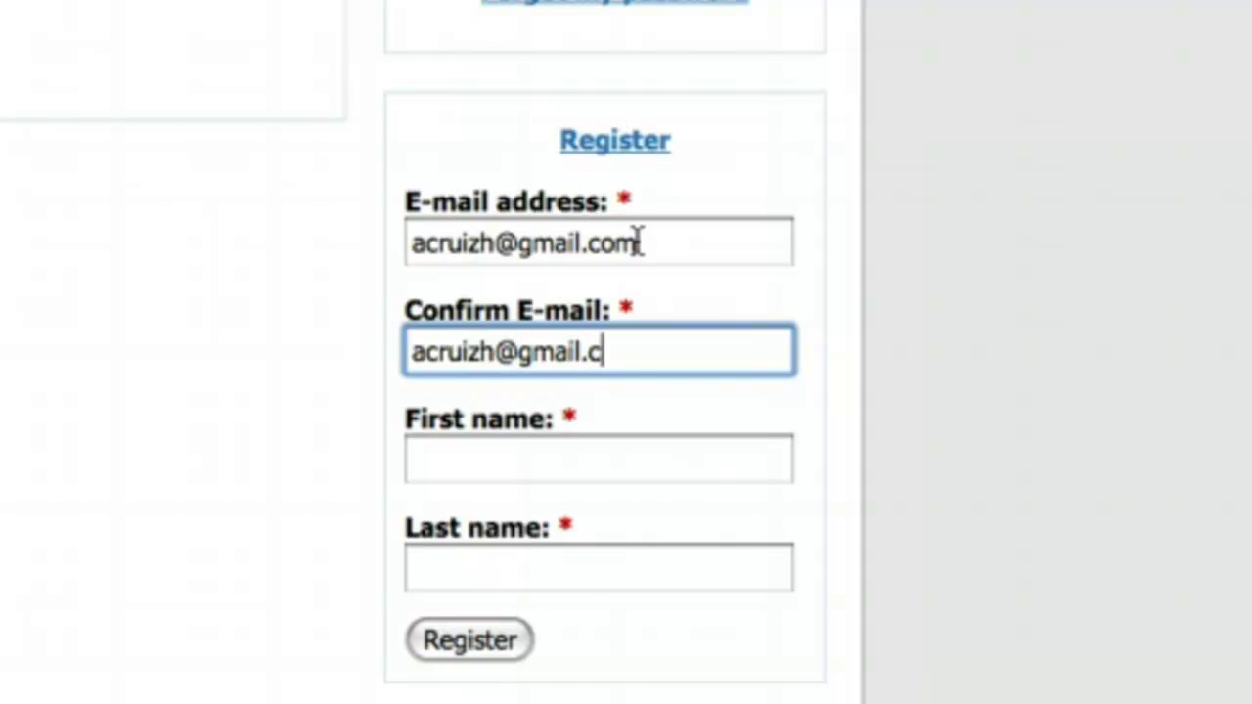
Fill in the user's first name and last name on the registration form.
key(Tab)
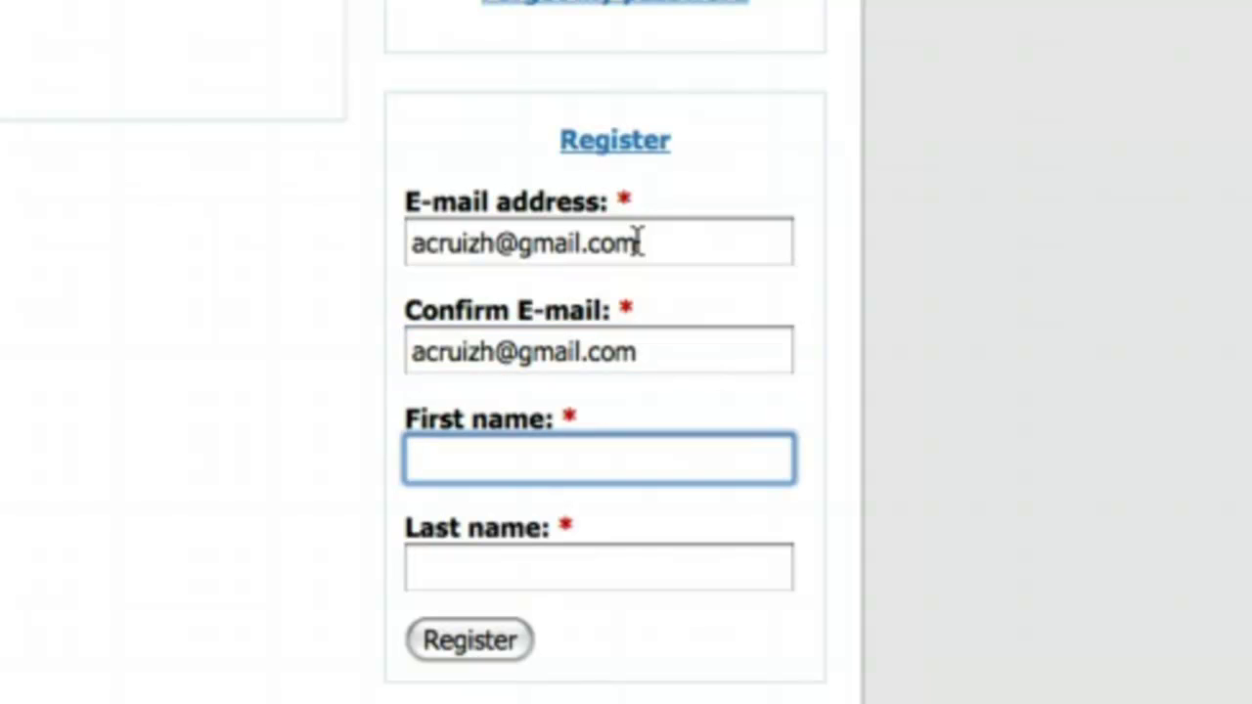
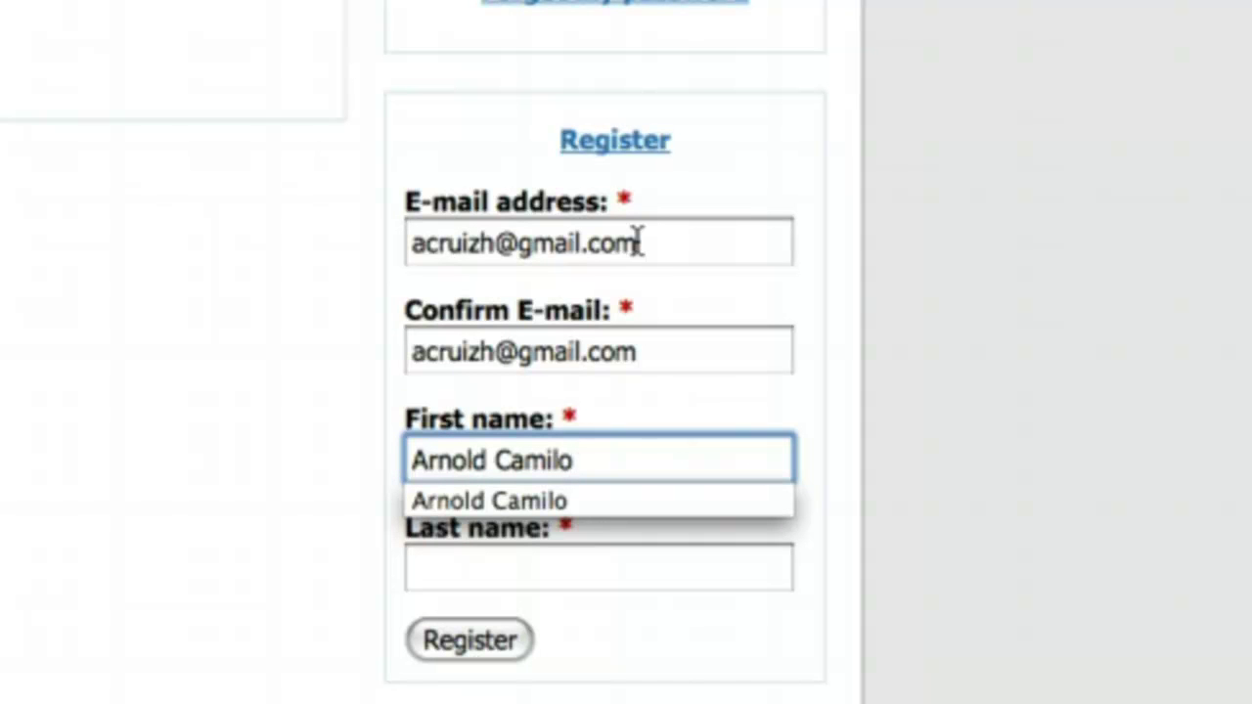
key(Tab)
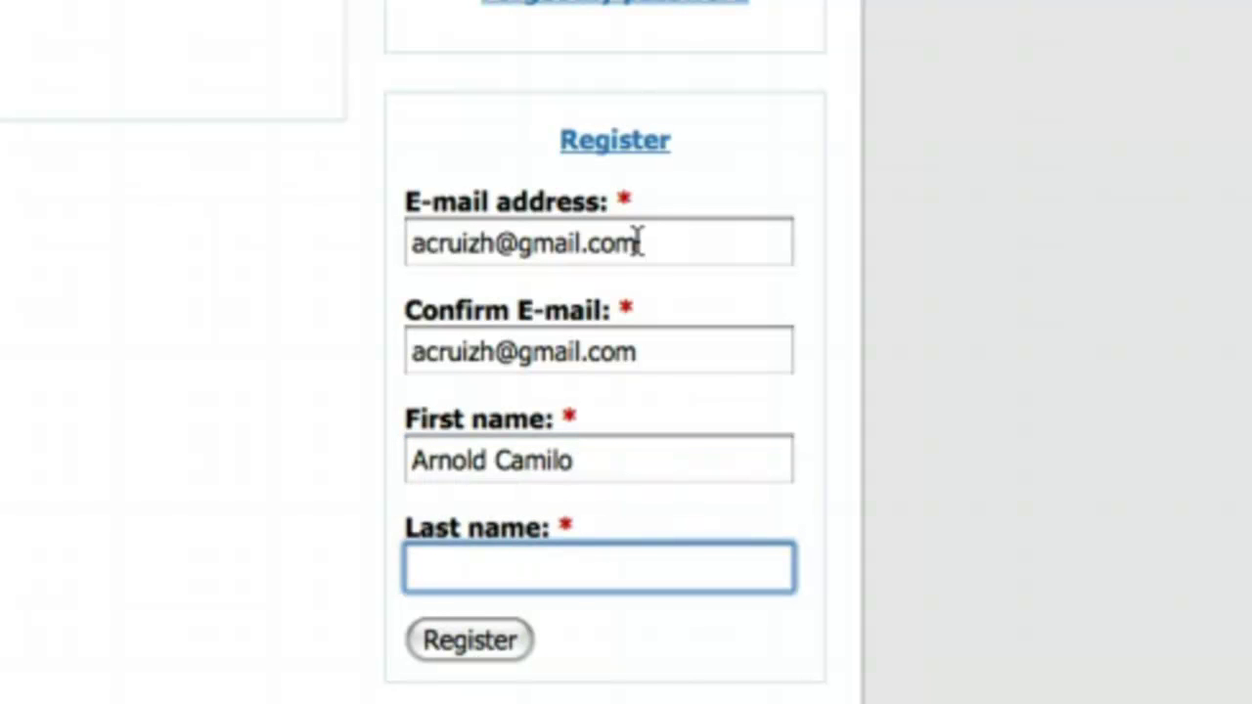
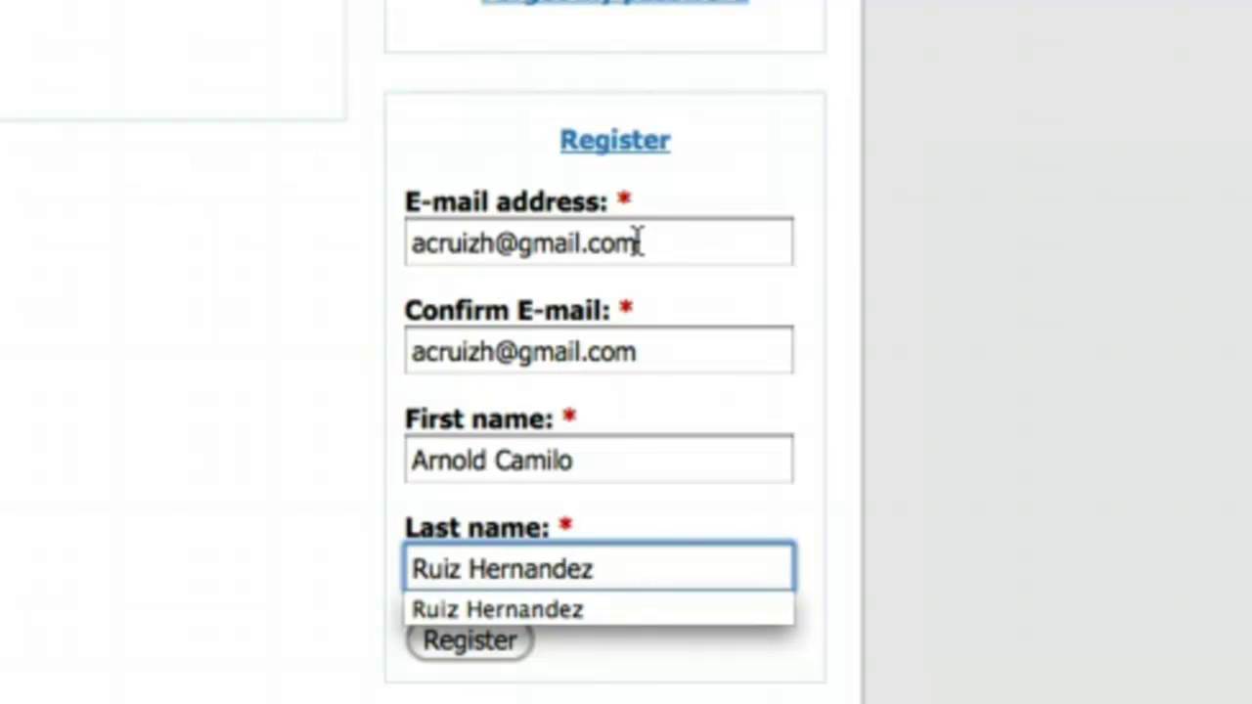
click(665, 673)
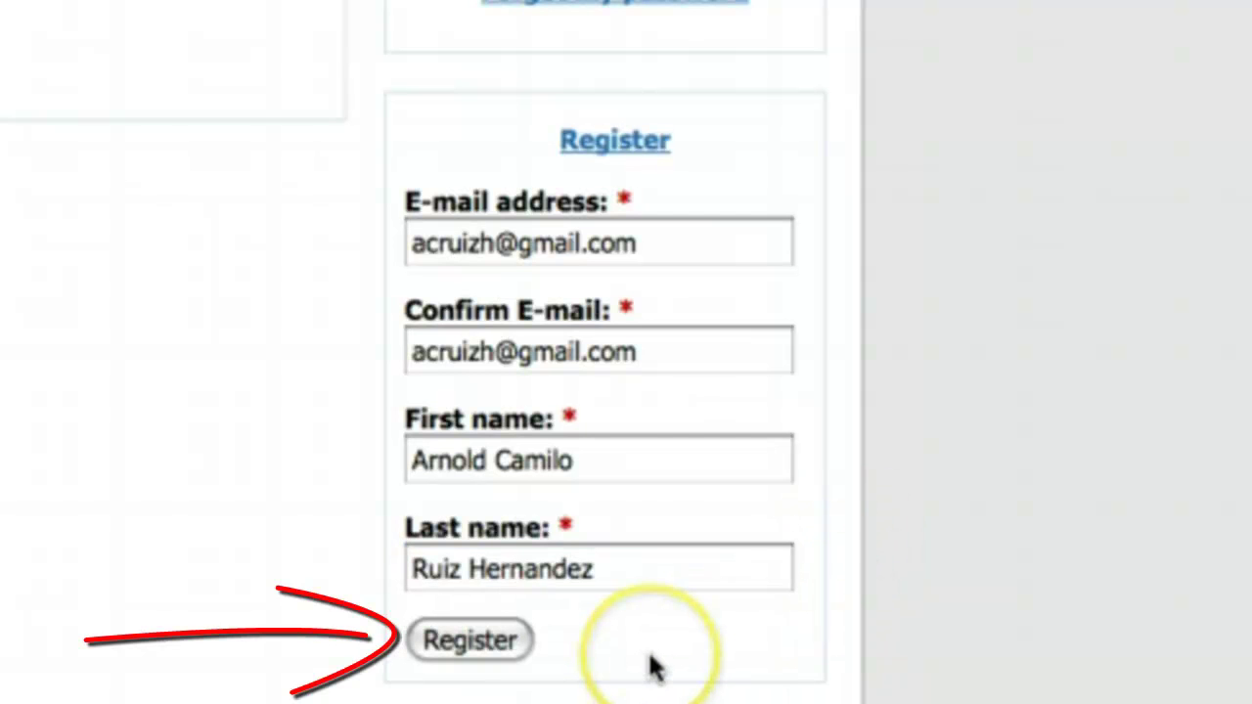
Submit the completed registration form with the Register button.
click(510, 643)
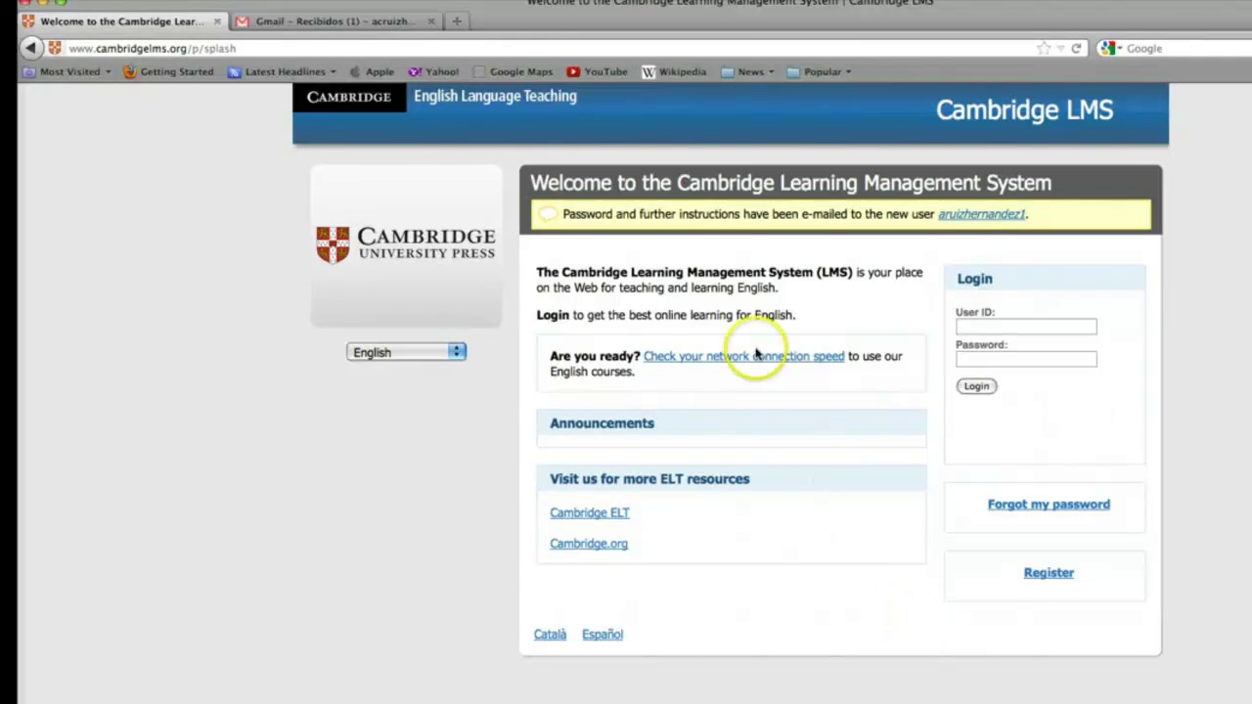
Open the 'Cambridge LMS account created' e-mail from no-reply in the Gmail inbox.
click(376, 21)
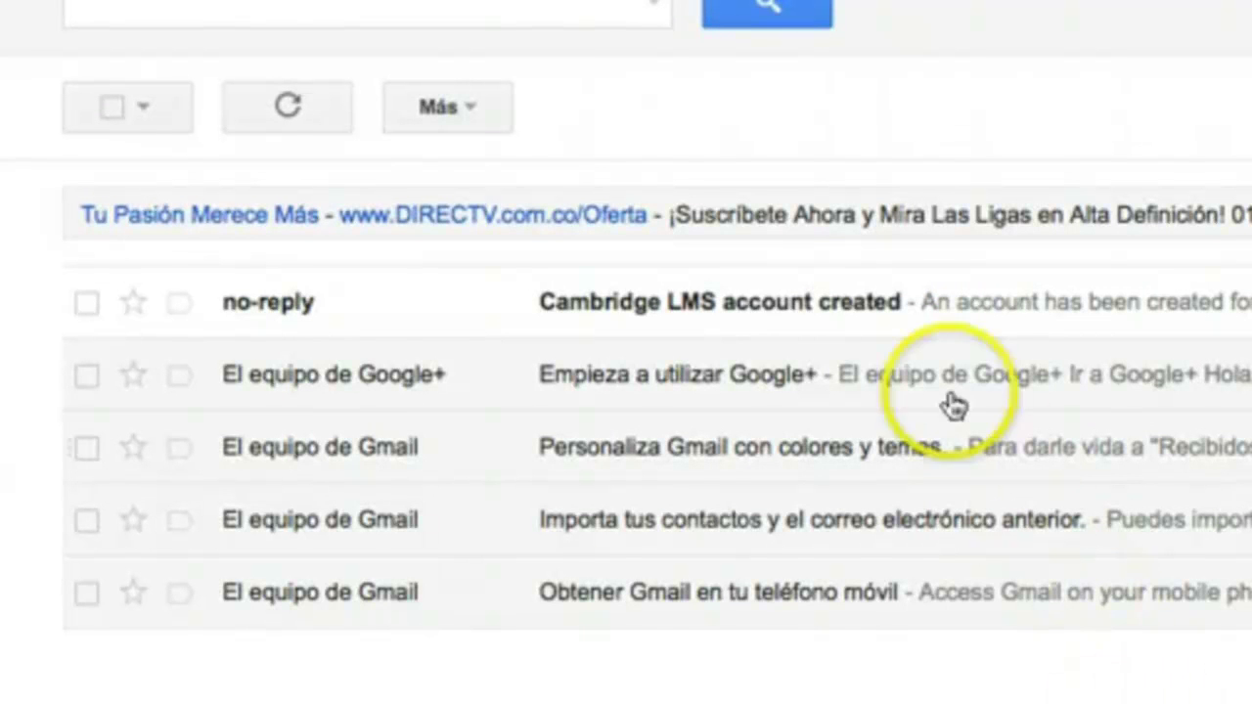
click(808, 305)
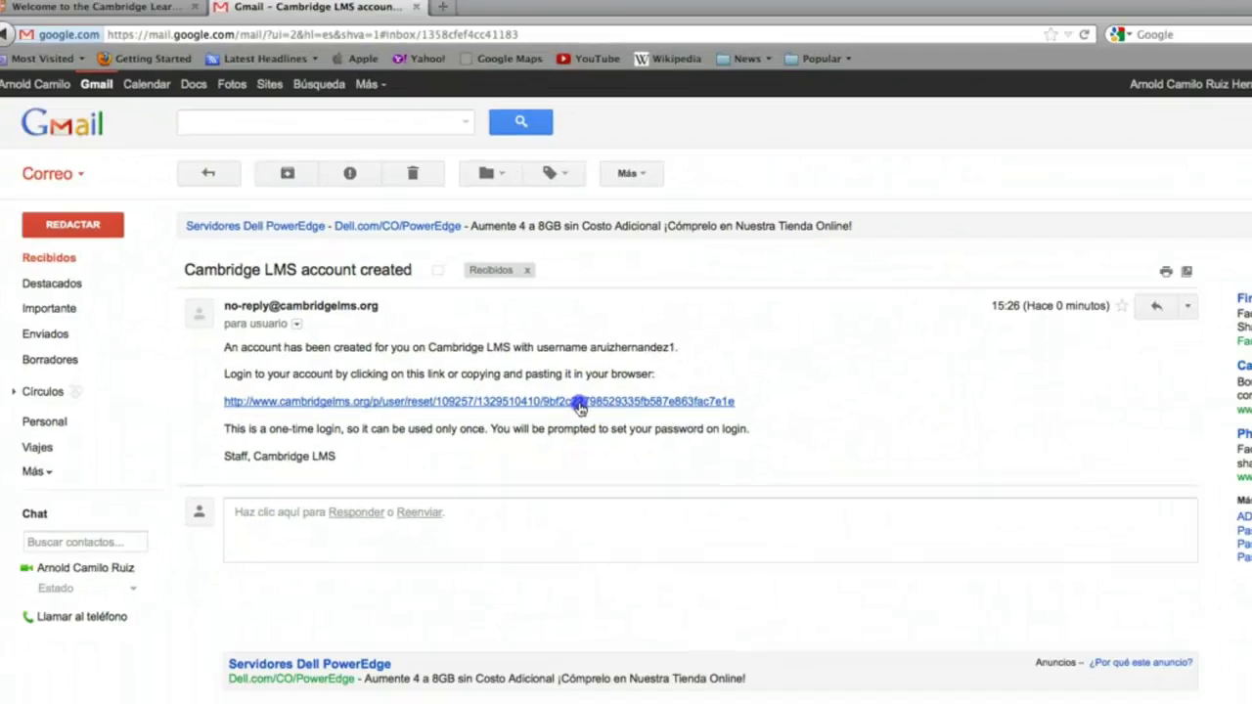
Follow the one-time login link in the e-mail to reach the Reset password page.
click(579, 403)
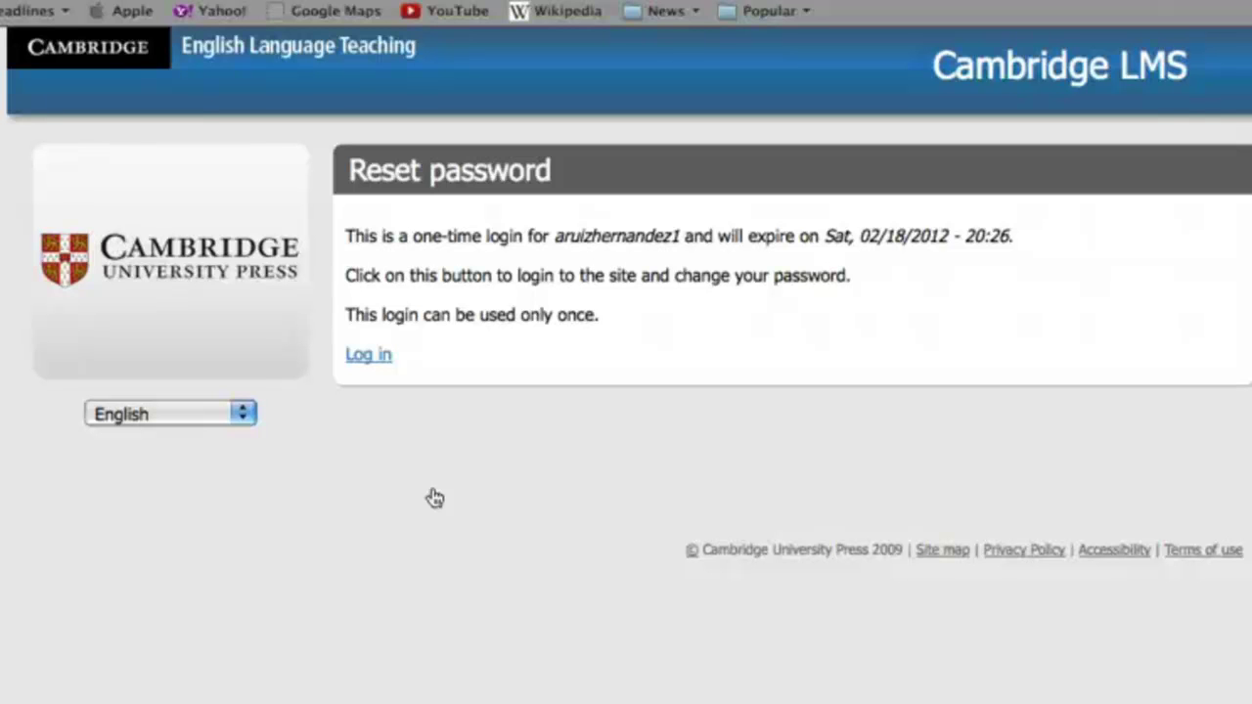
Log in with the one-time login and select the new password field on Change Password.
click(378, 359)
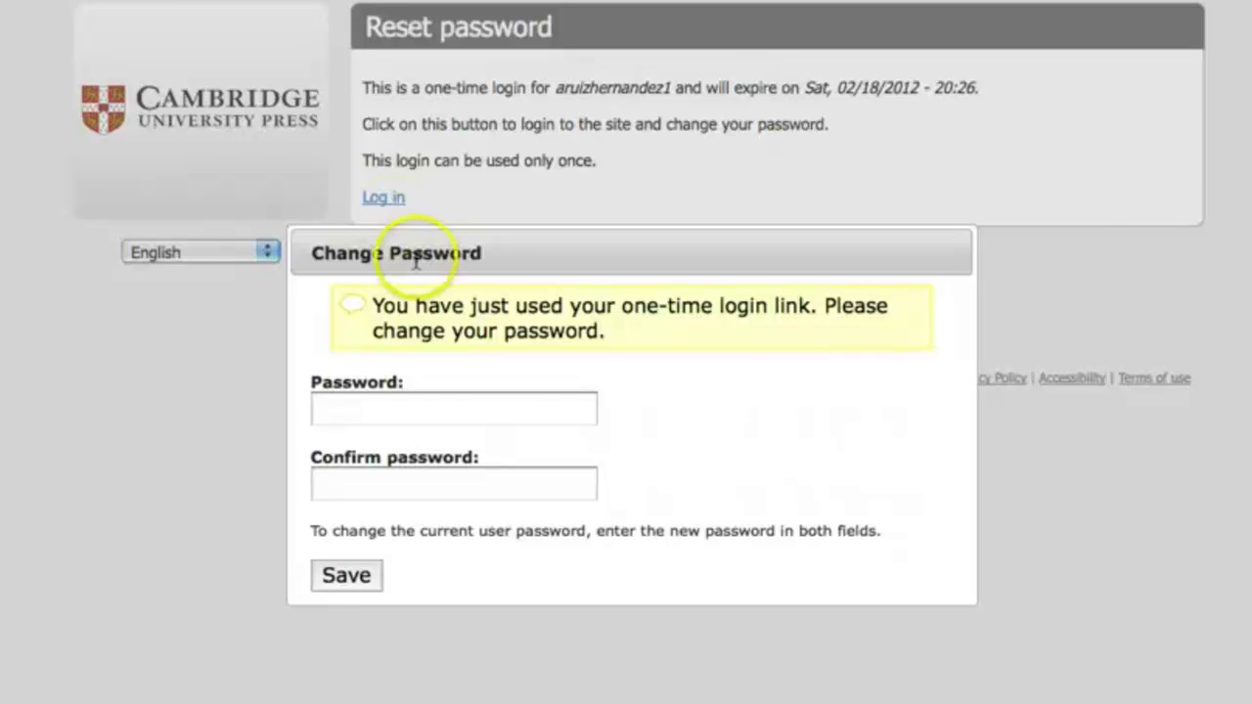
click(478, 405)
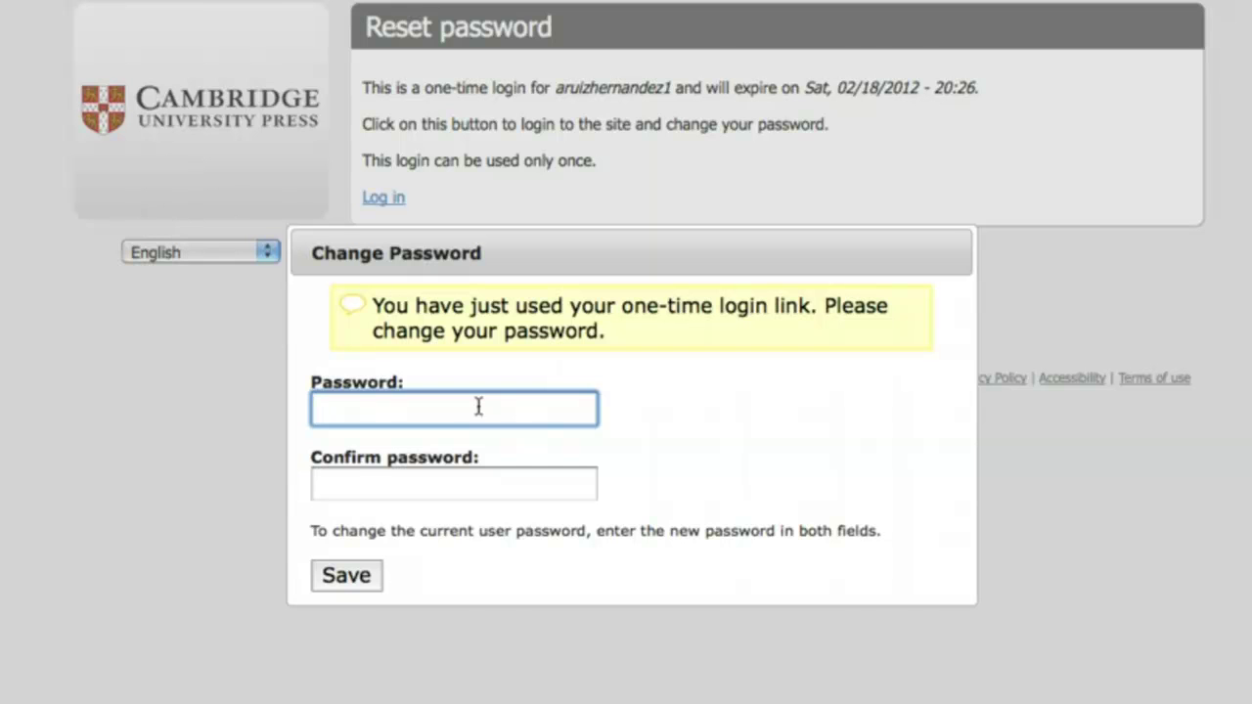
Enter the new password and its confirmation until they match, then save it.
text(•••••••••••••)
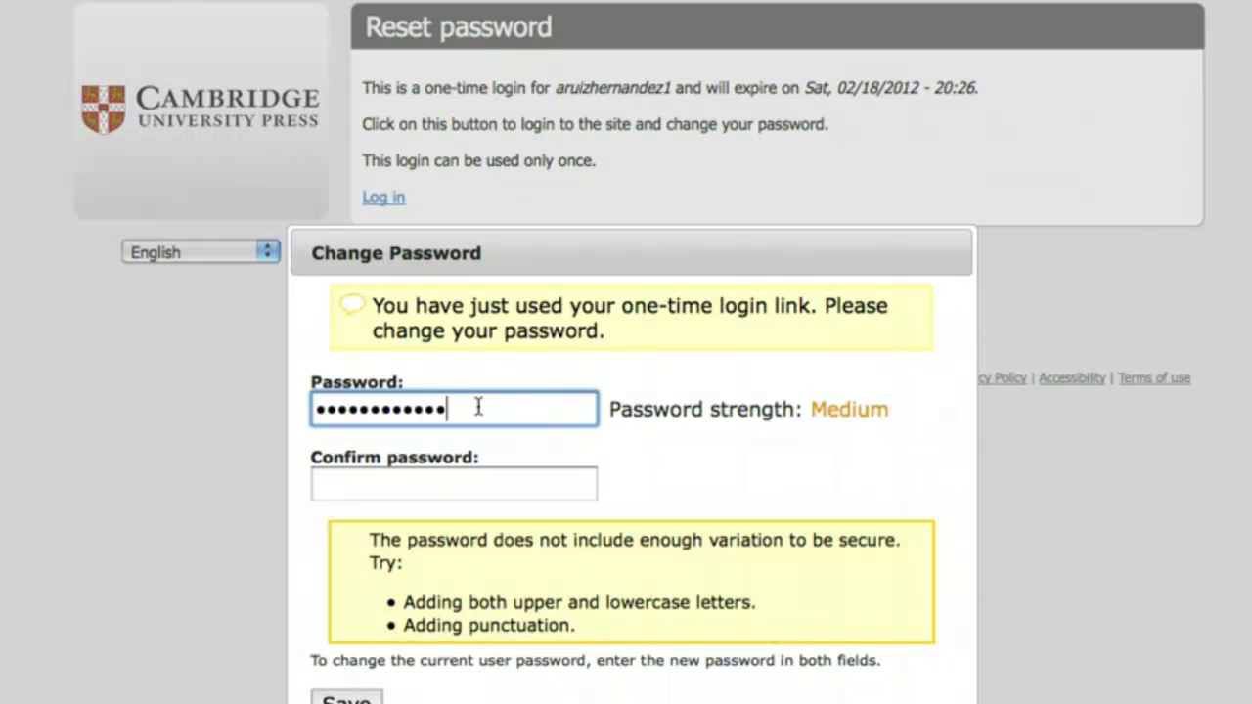
click(494, 477)
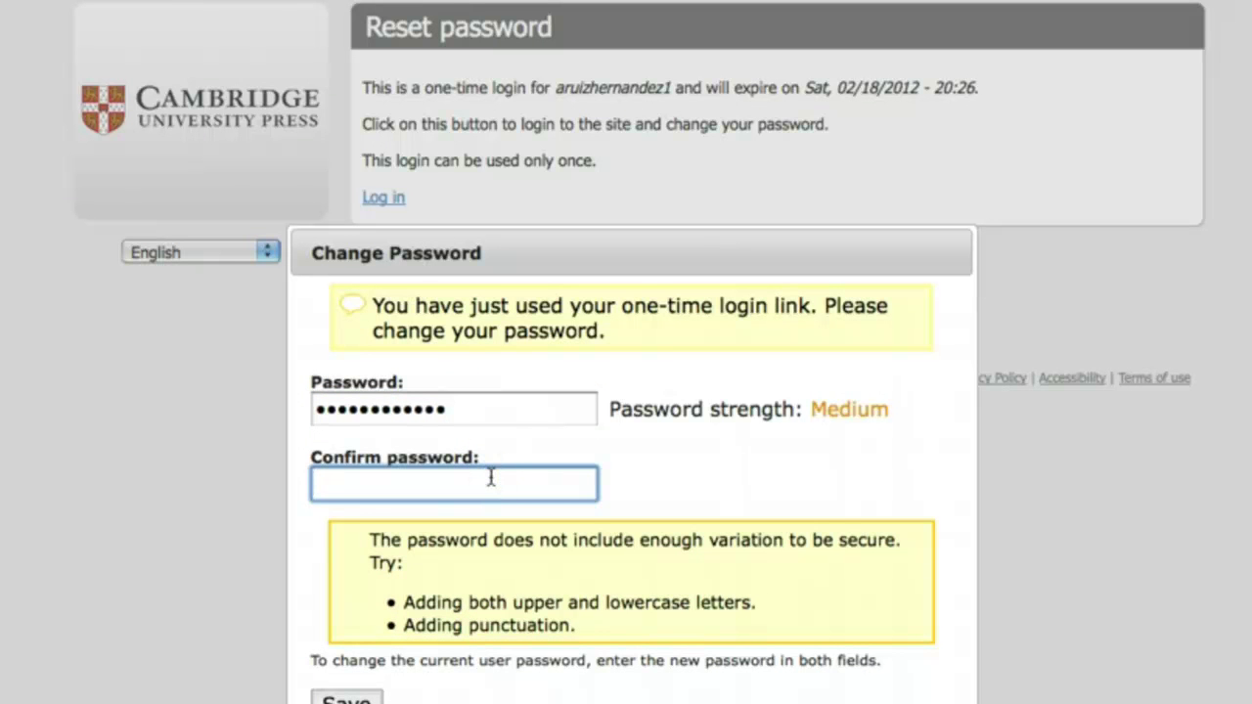
text(••••••••••••)
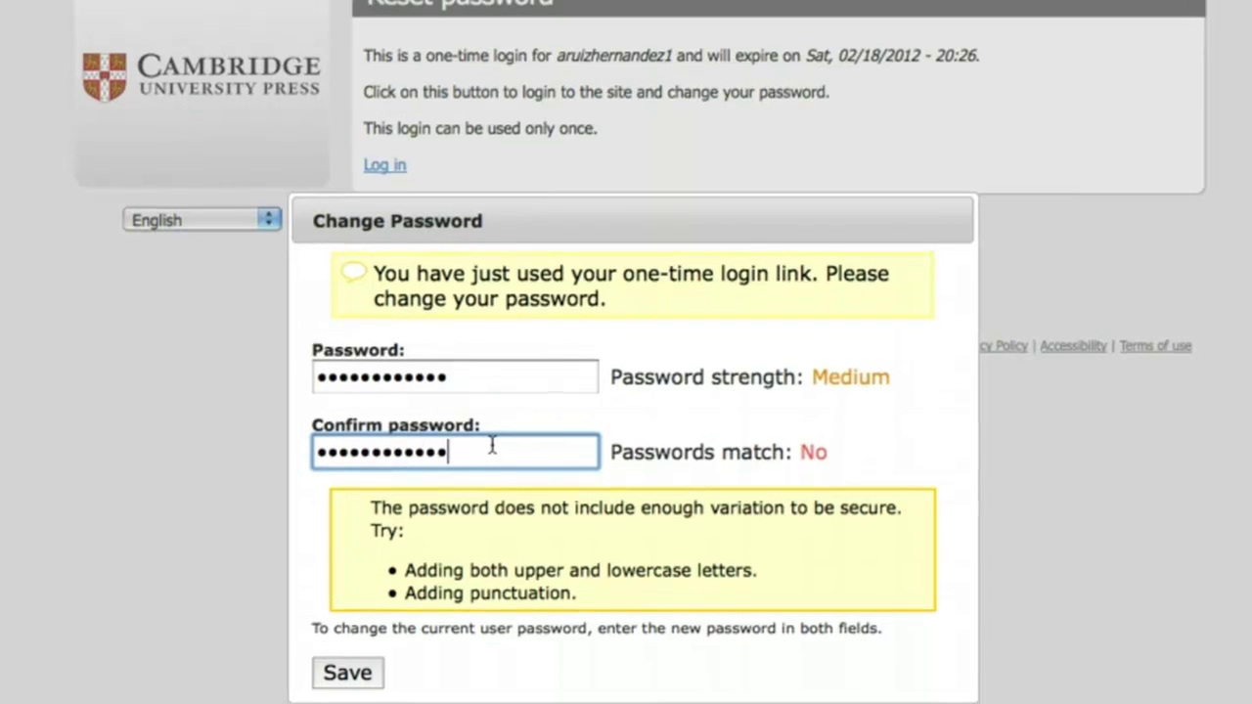
click(484, 478)
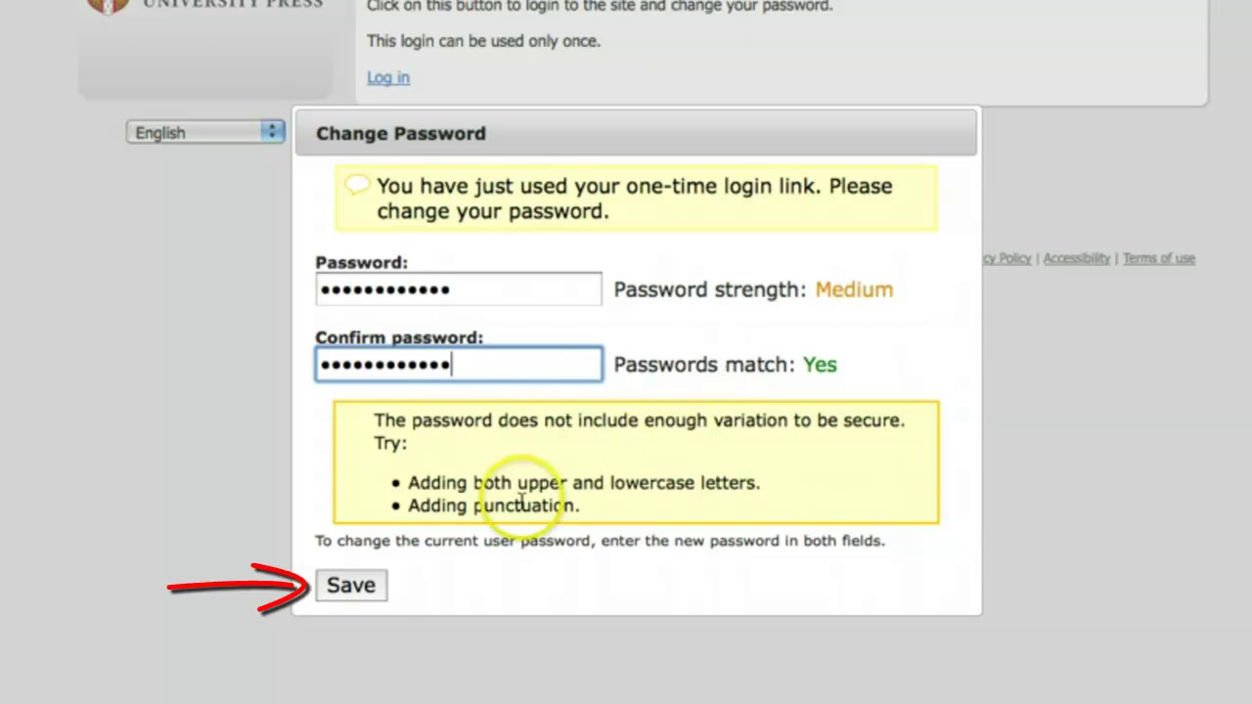
click(358, 585)
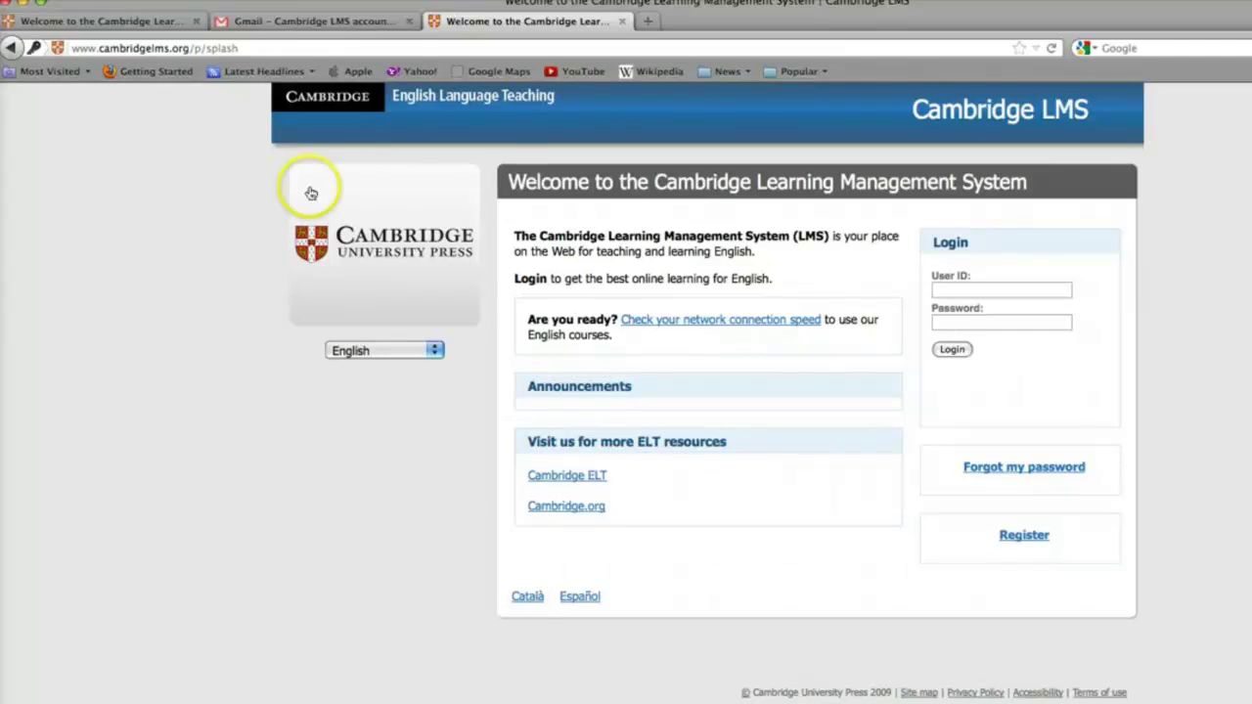
Log in with the user ID from the Gmail message and the new password.
click(311, 20)
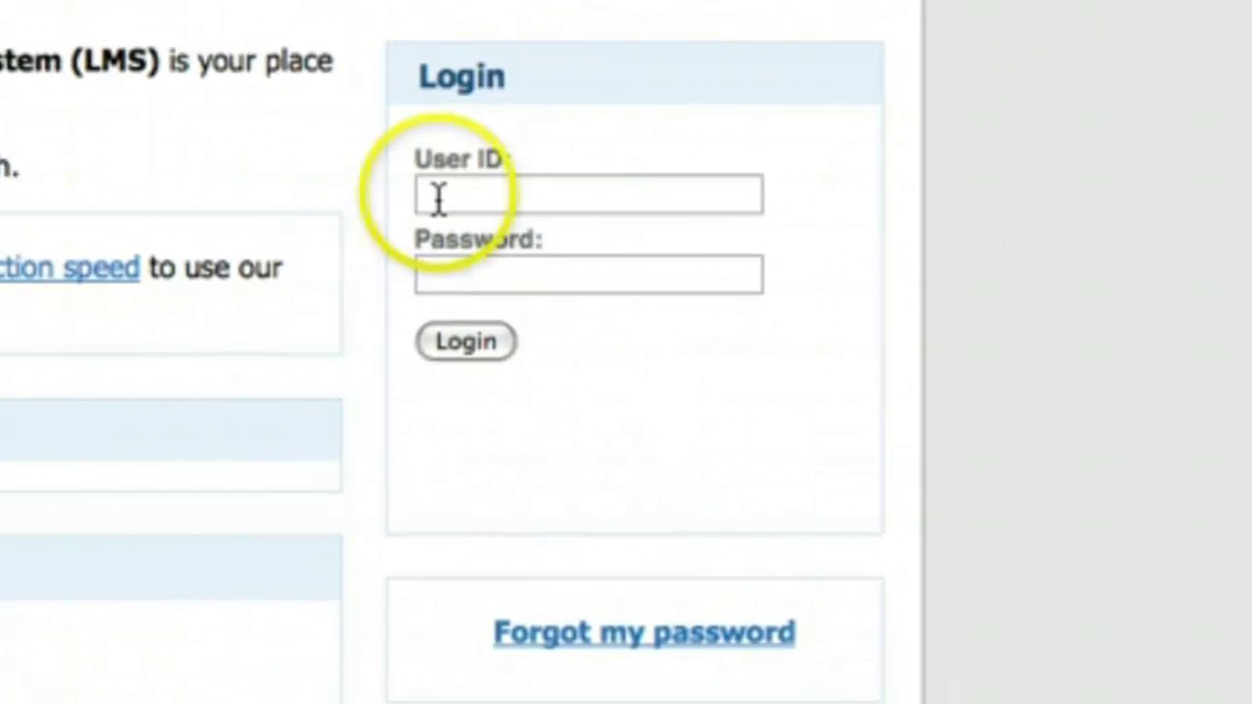
click(956, 306)
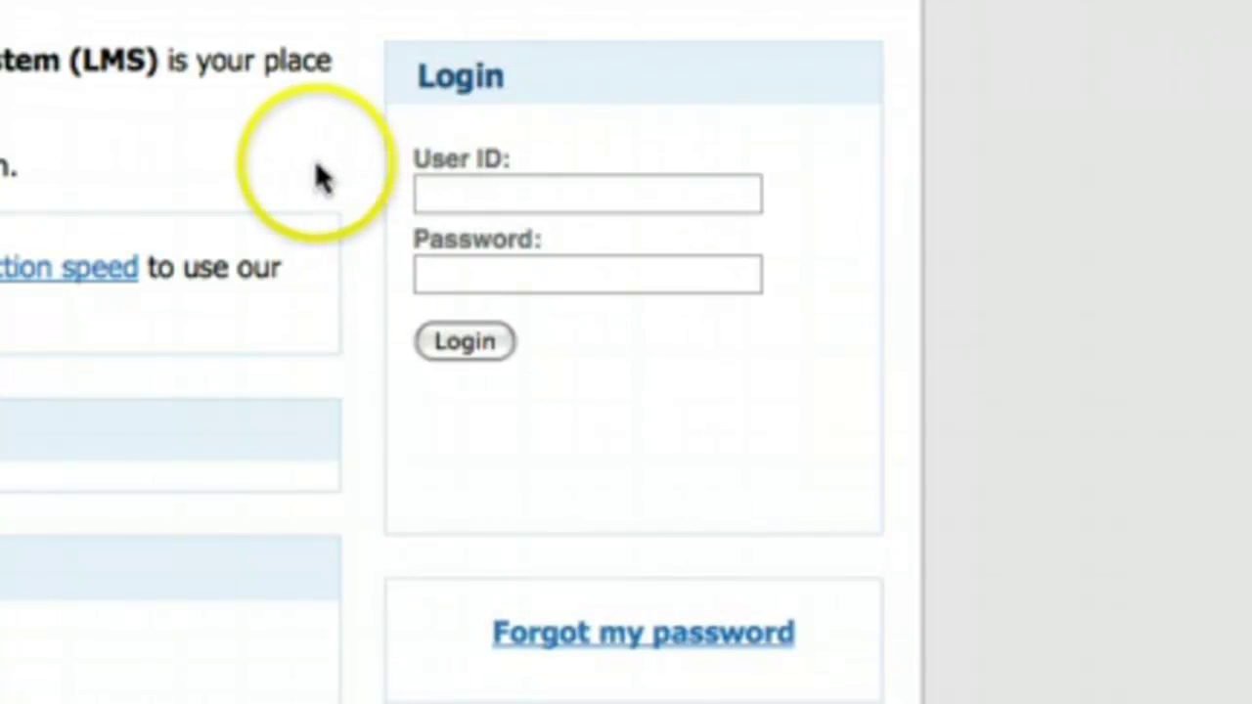
click(480, 280)
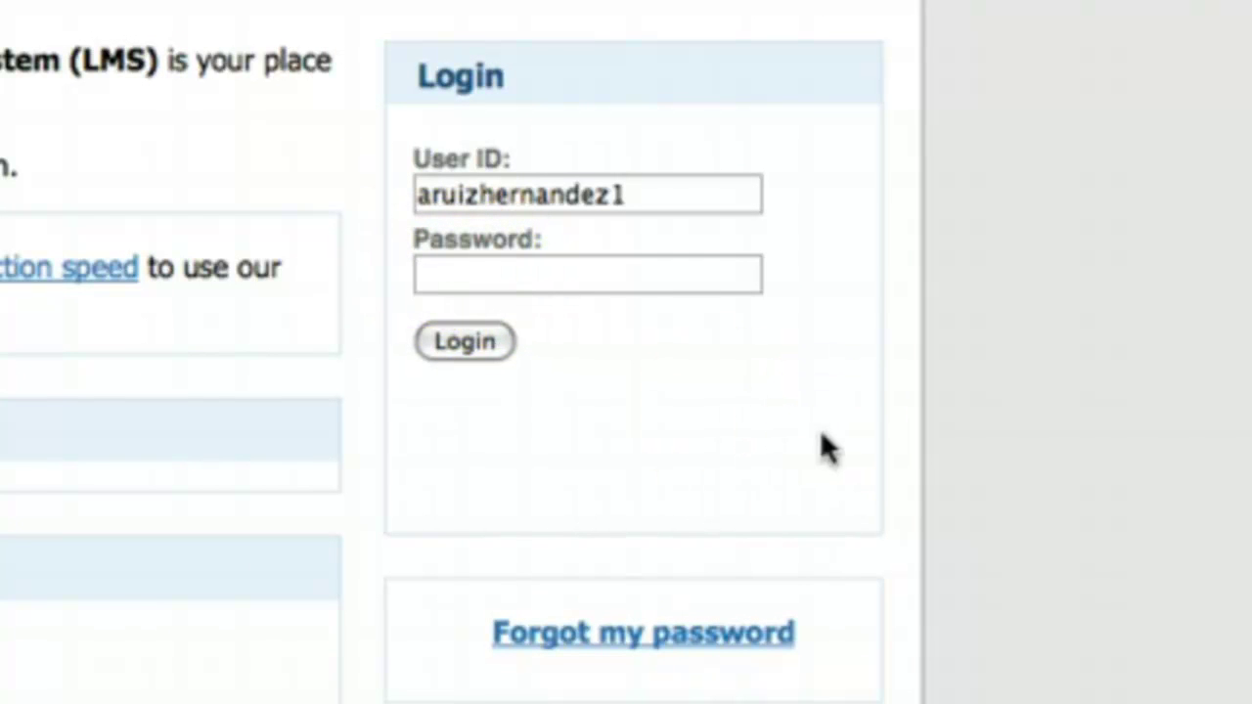
text(••••••)
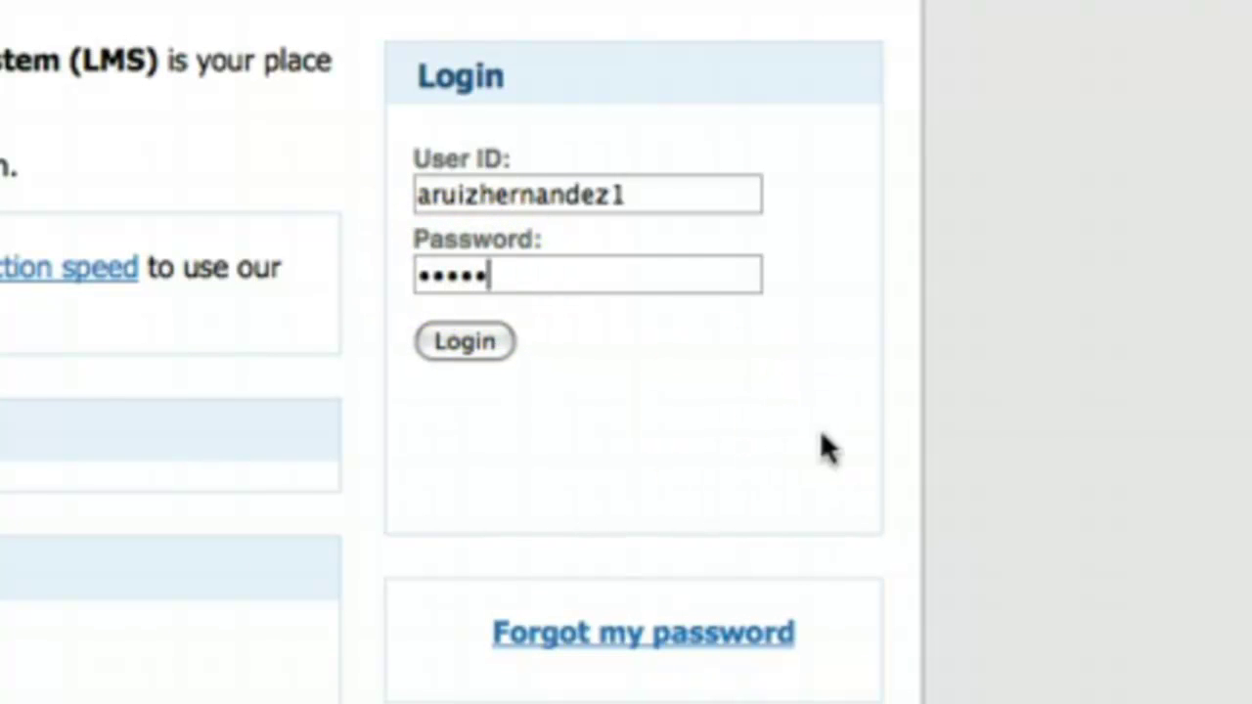
text(•••)
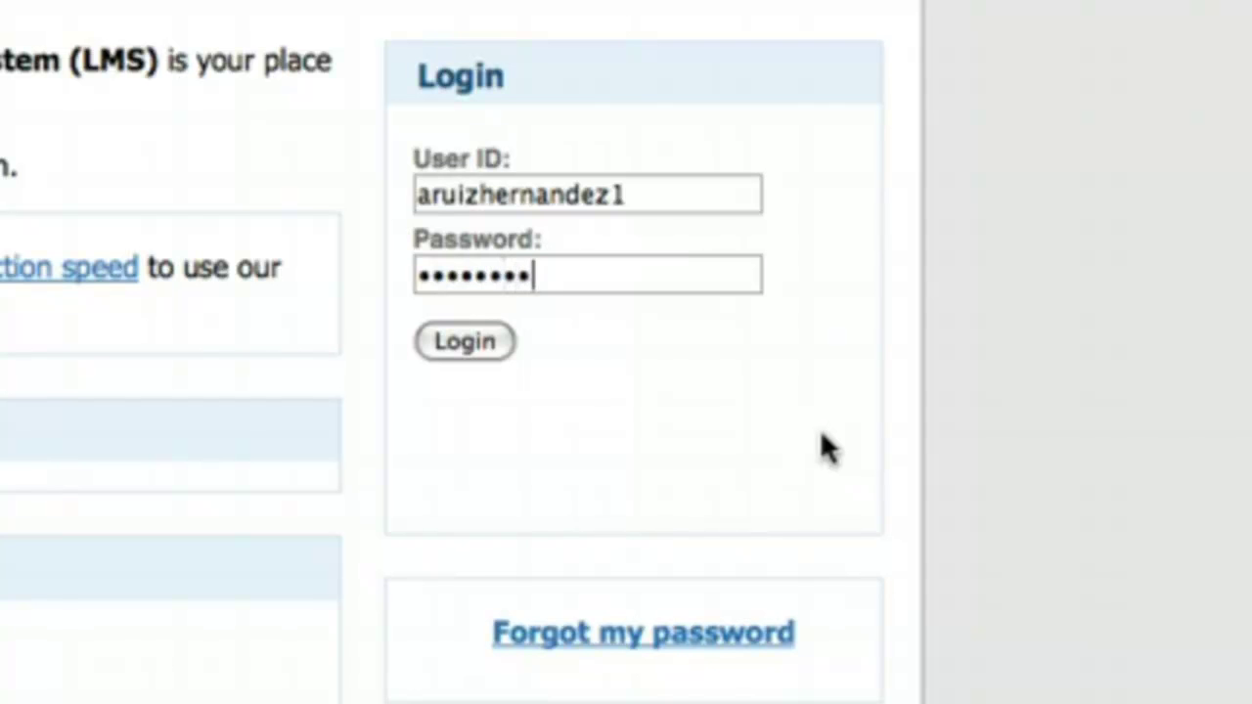
text(•••)
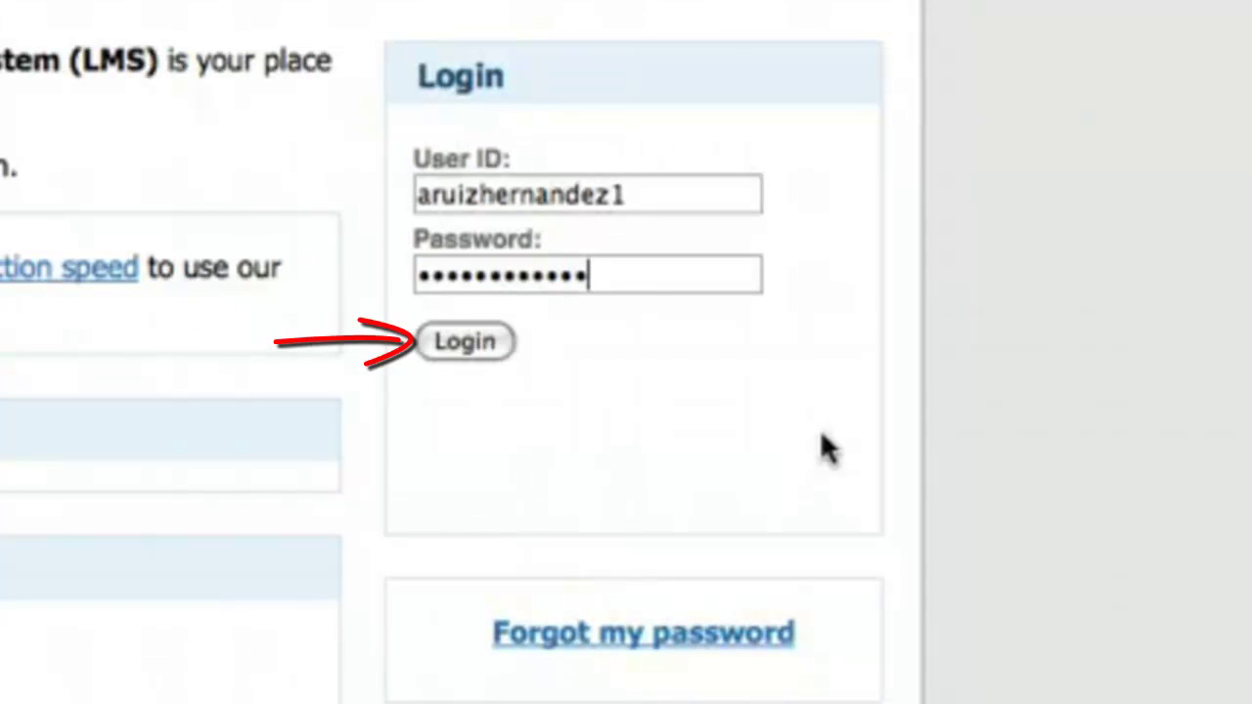
click(834, 445)
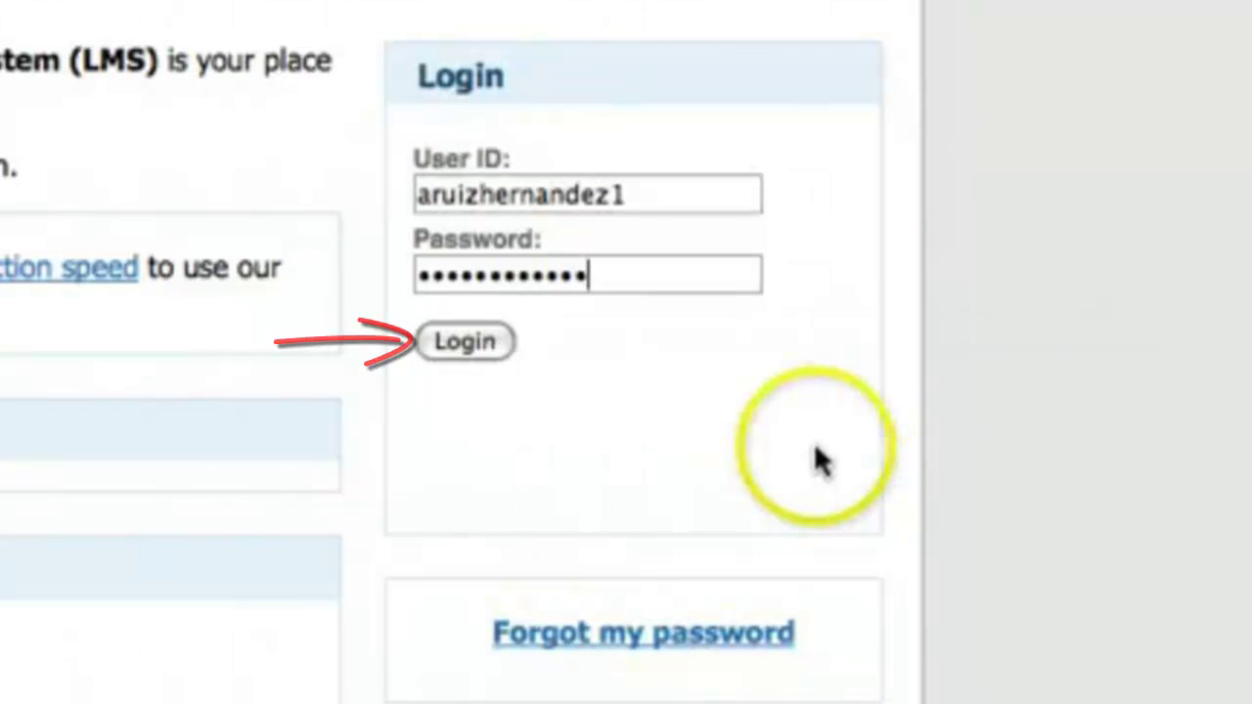
click(467, 344)
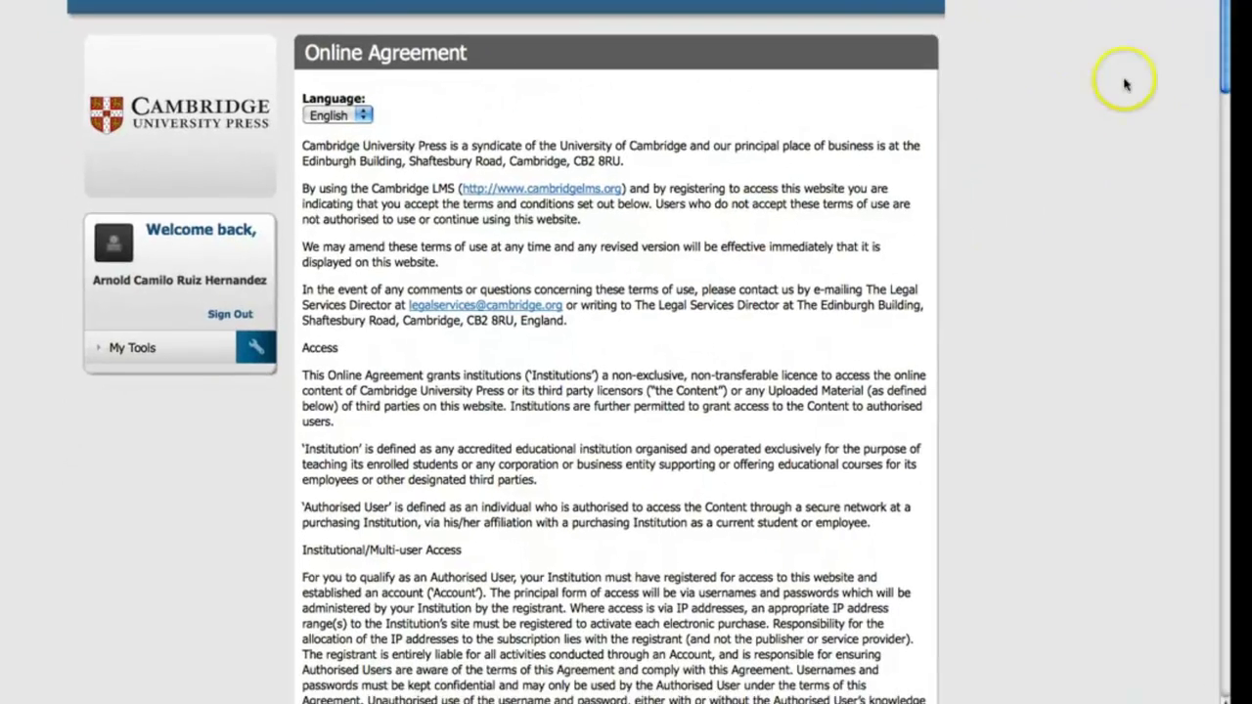
Scroll to the end of the Online Agreement, tick 'I agree.' and submit it.
drag(1213, 30, 1195, 612)
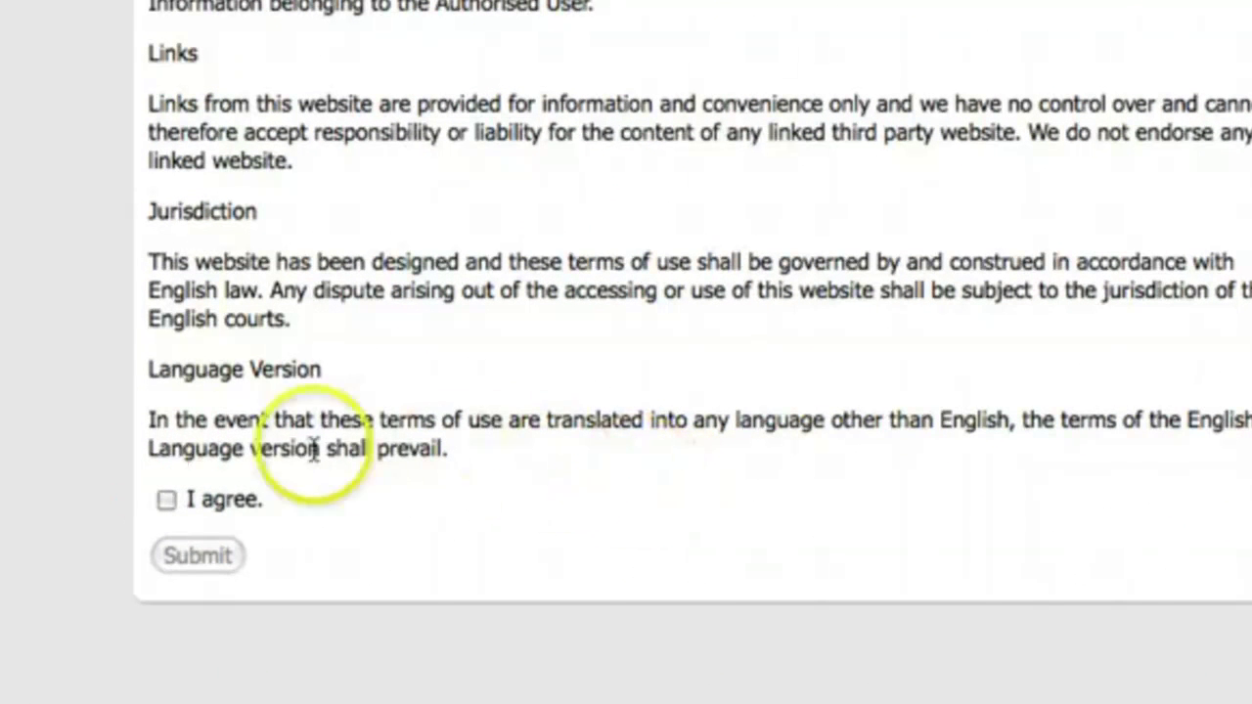
click(166, 502)
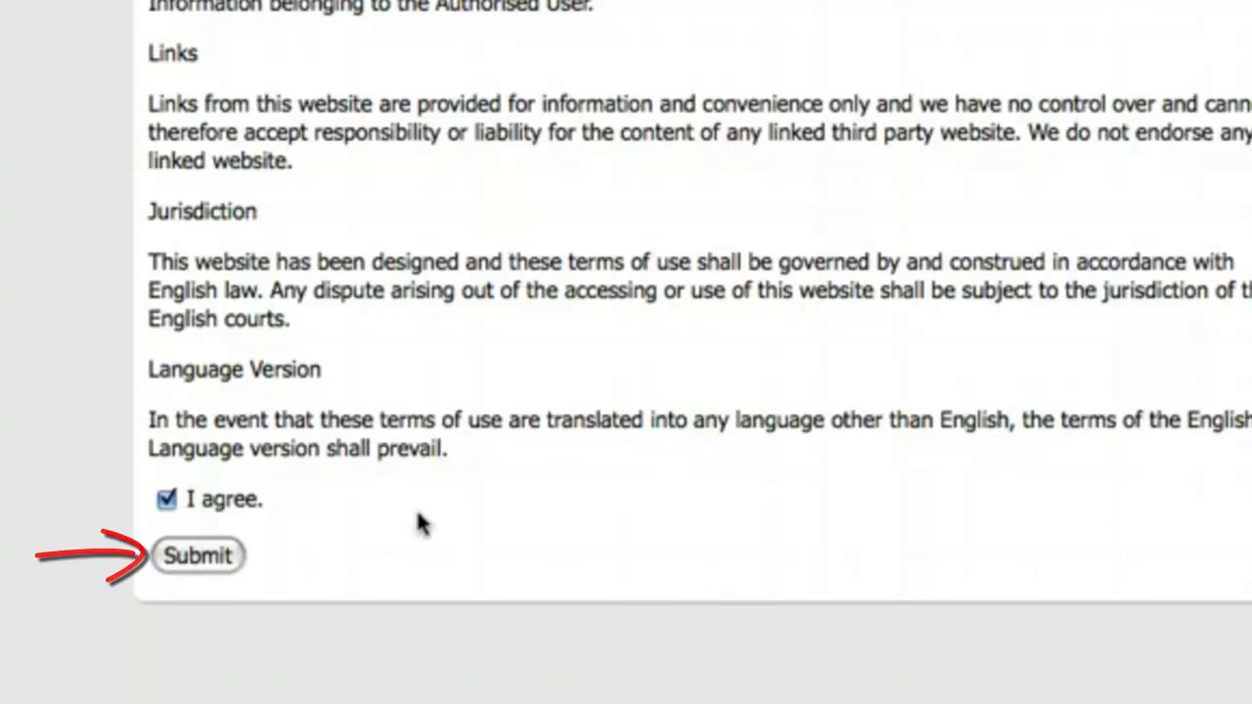
click(196, 558)
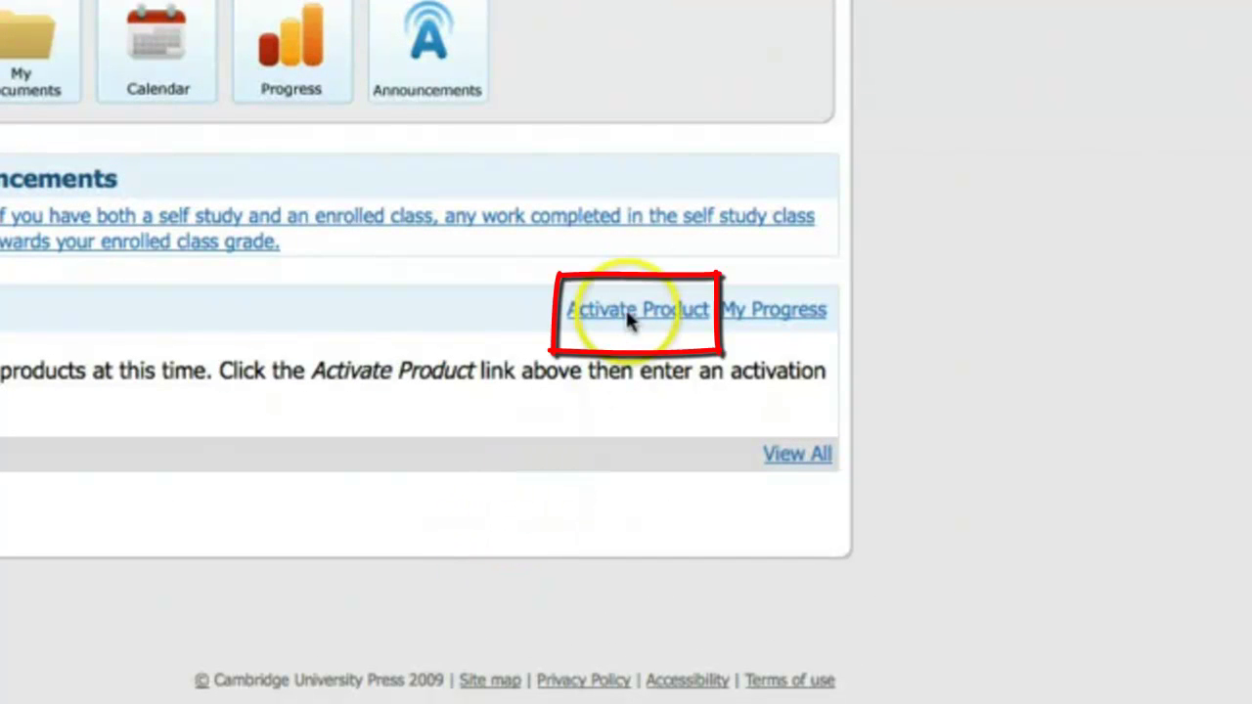
Open the Activate your code page via Activate Product in My Learning.
click(631, 311)
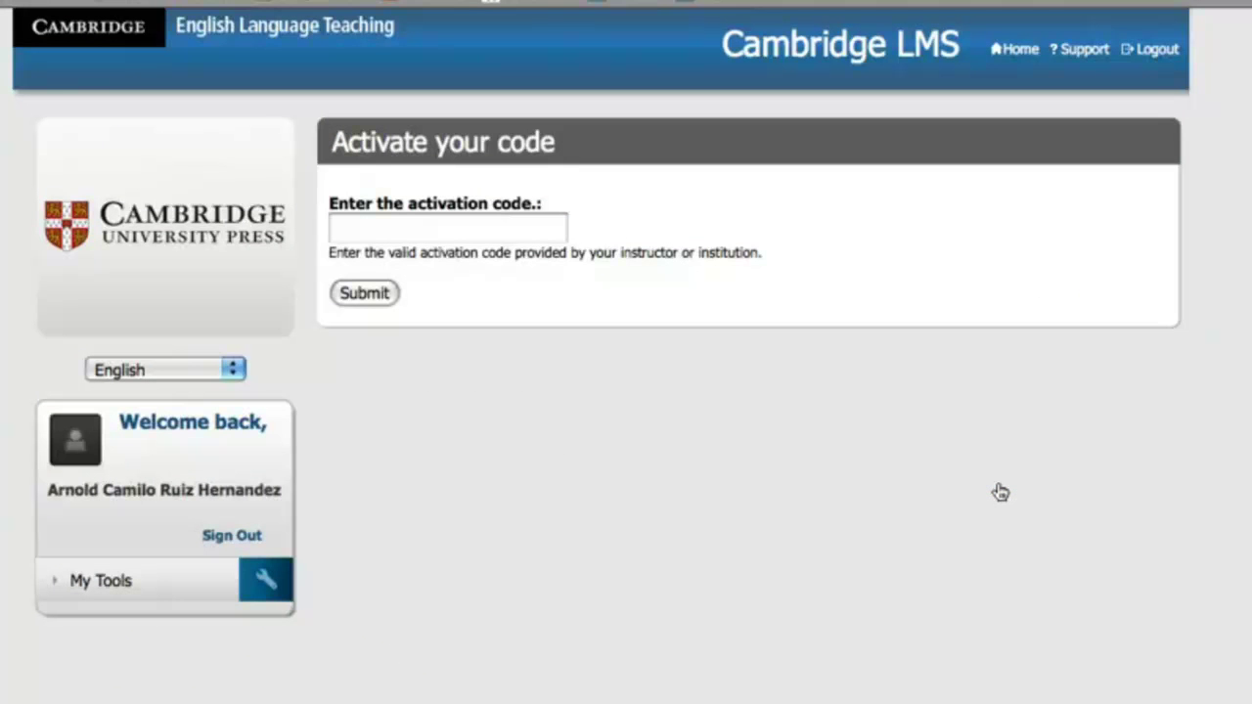
Submit the product activation code from the card to enroll in Touchstone Blended Premium Online Level 1 International Self Study.
click(475, 231)
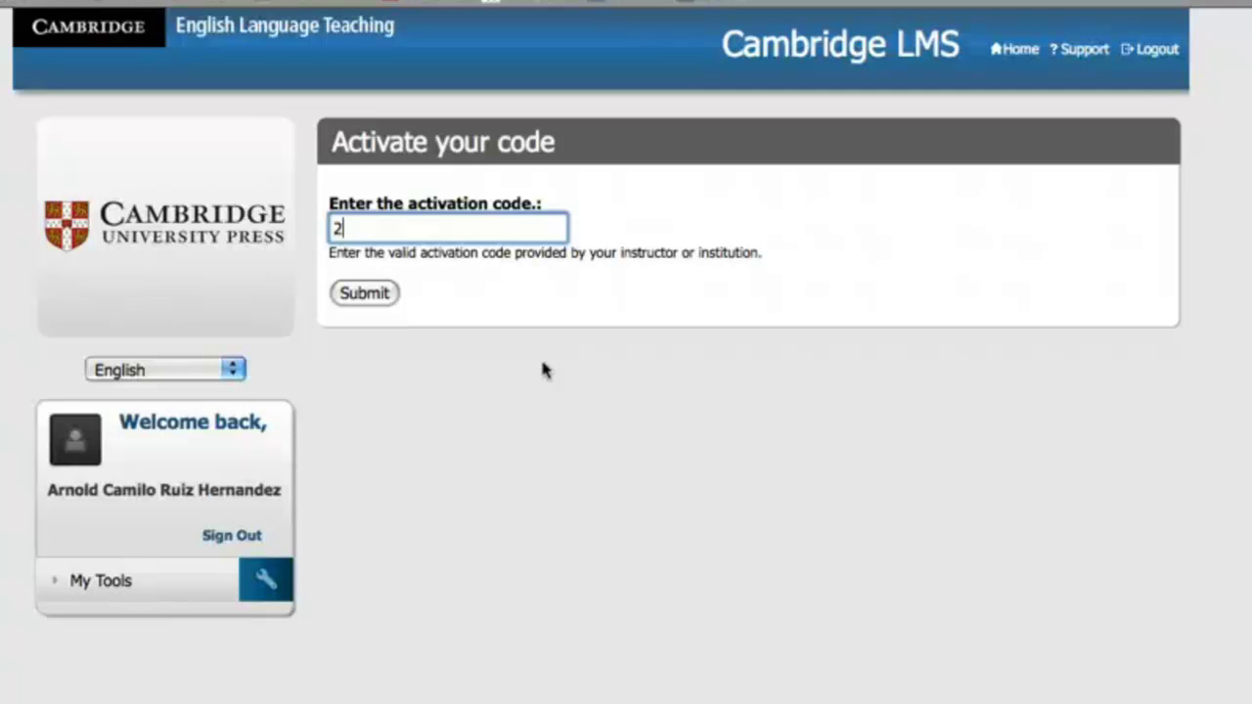
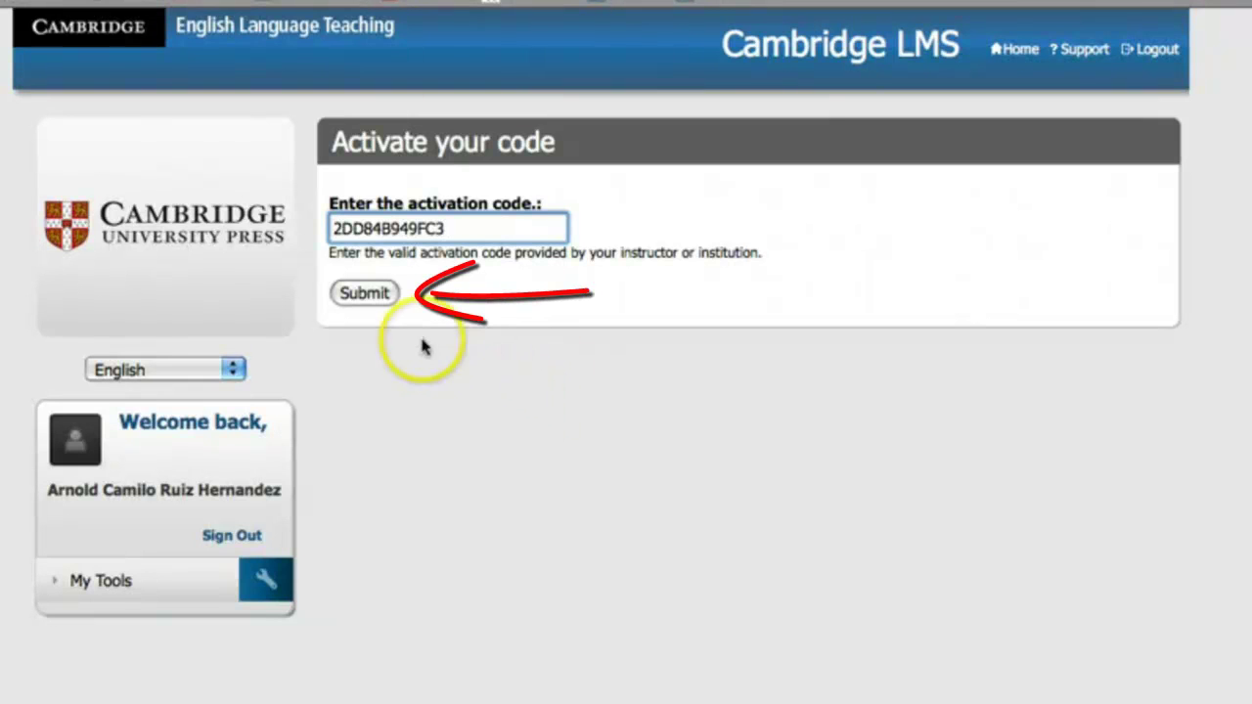
click(380, 303)
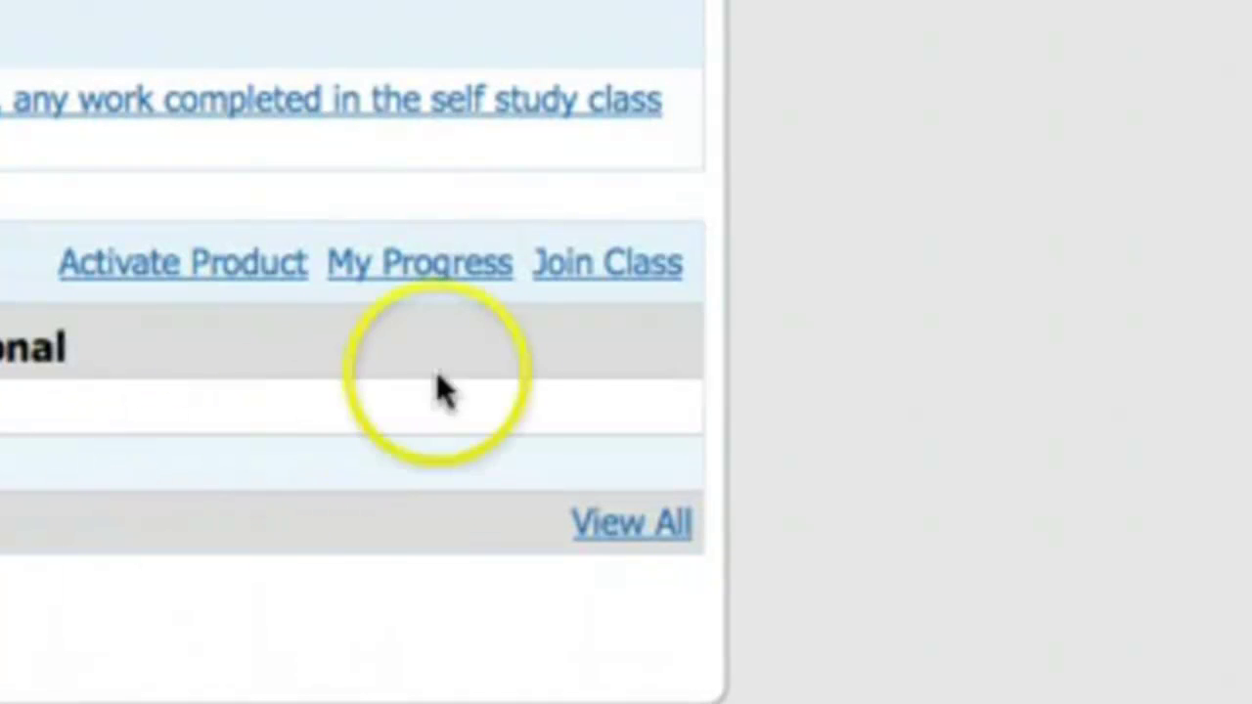
Go to the Subscribe to a class page from My Learning via Join Class.
click(603, 278)
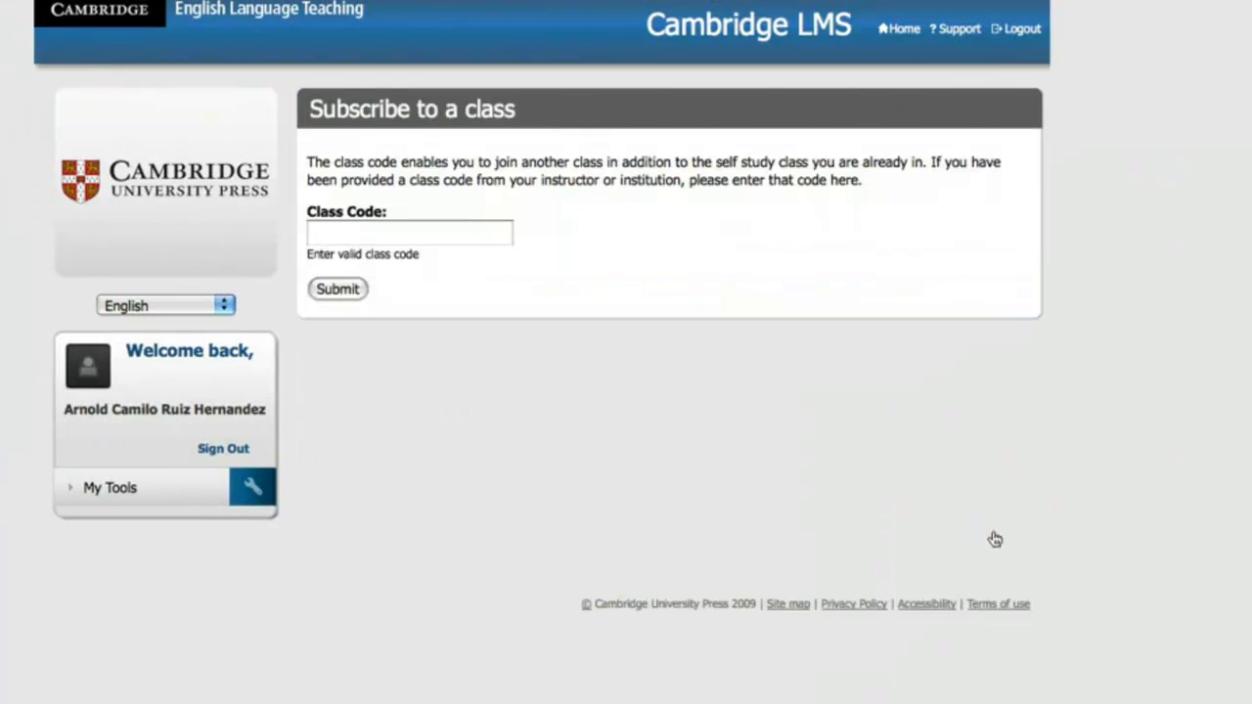
click(464, 237)
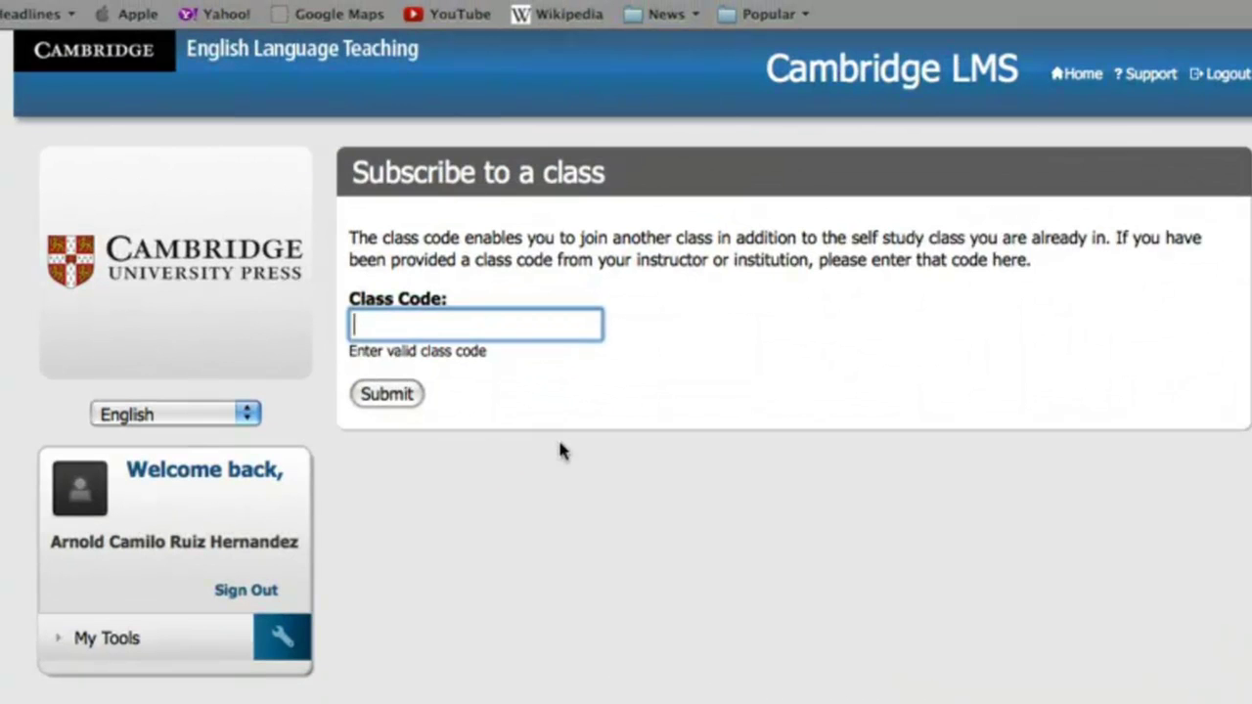
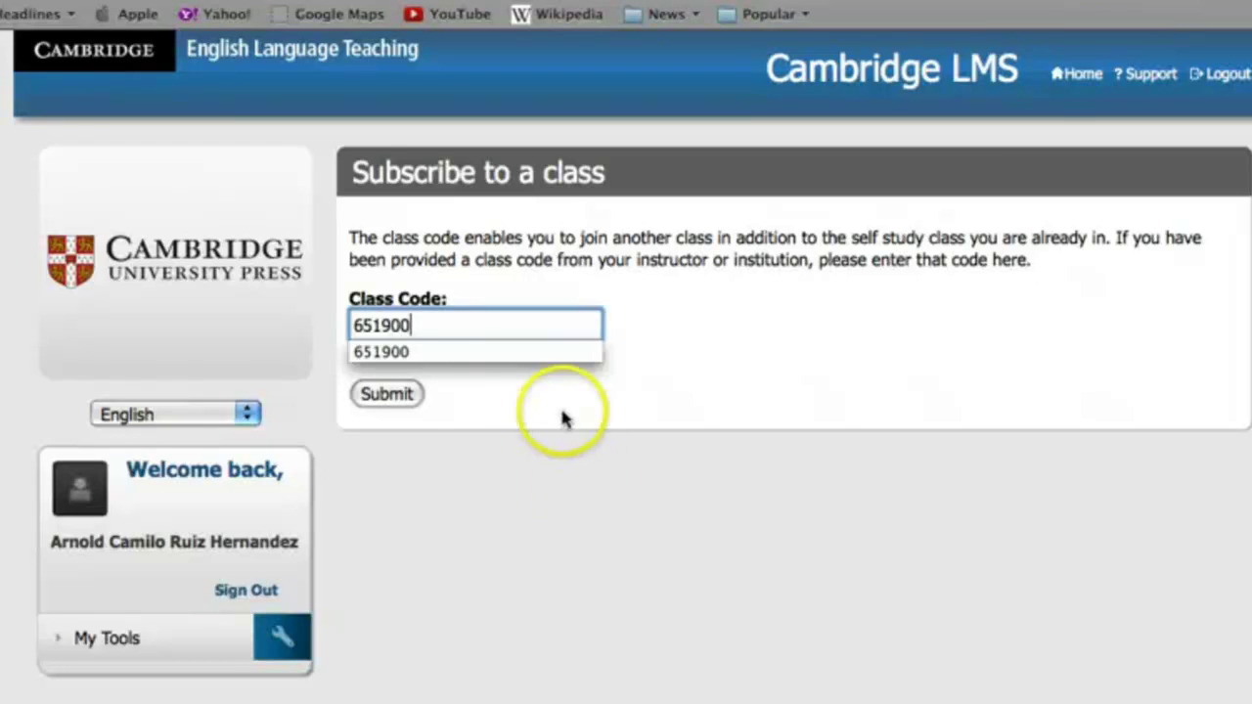
click(529, 356)
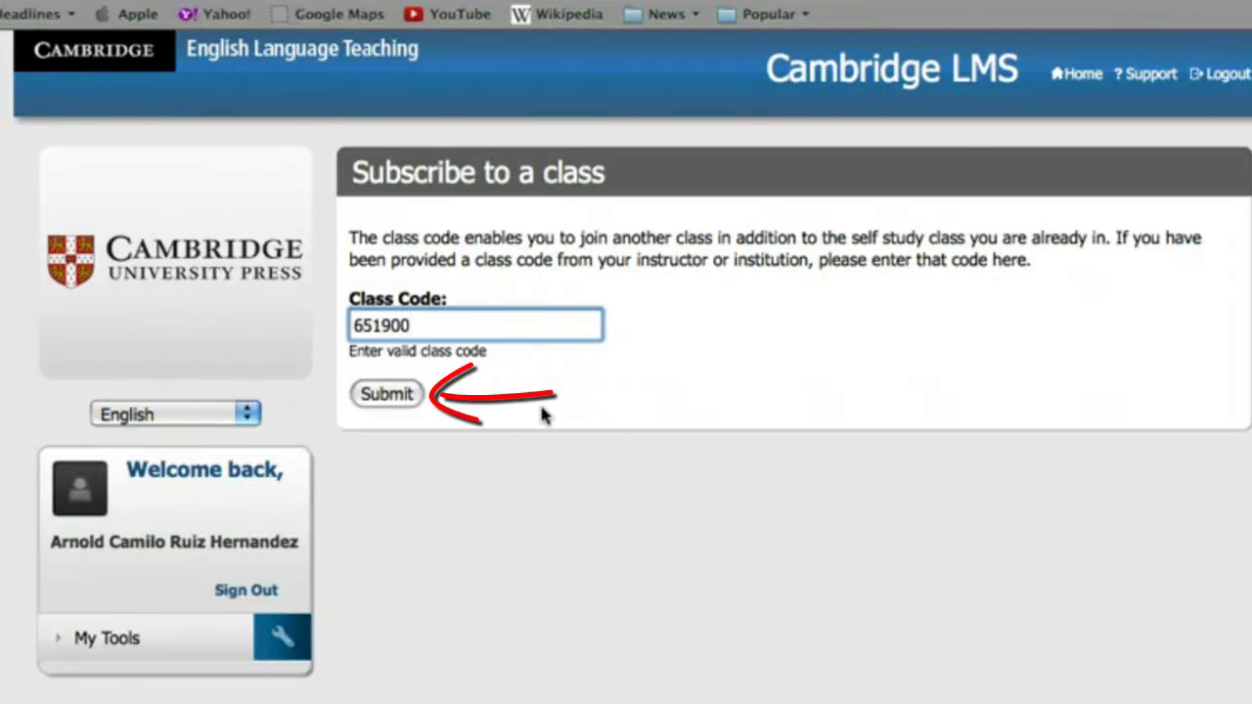
click(394, 401)
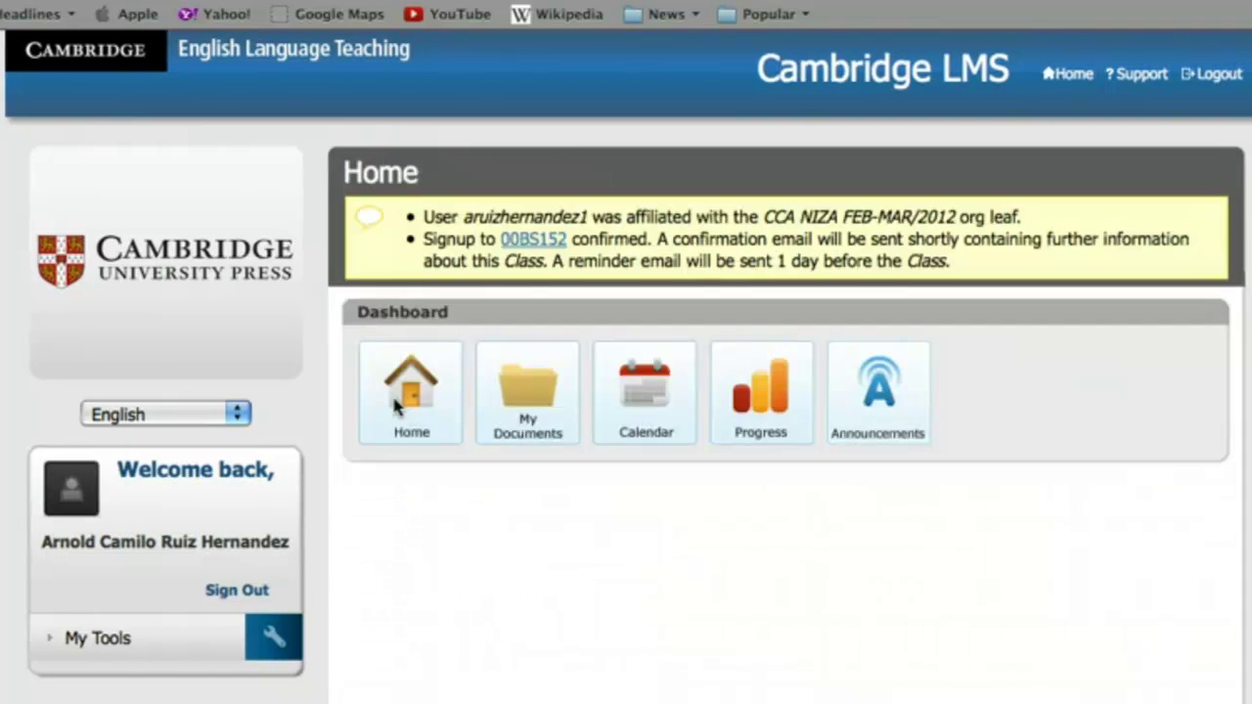
Reload the Home dashboard to show the Touchstone Level 1 International class under My Learning.
click(396, 406)
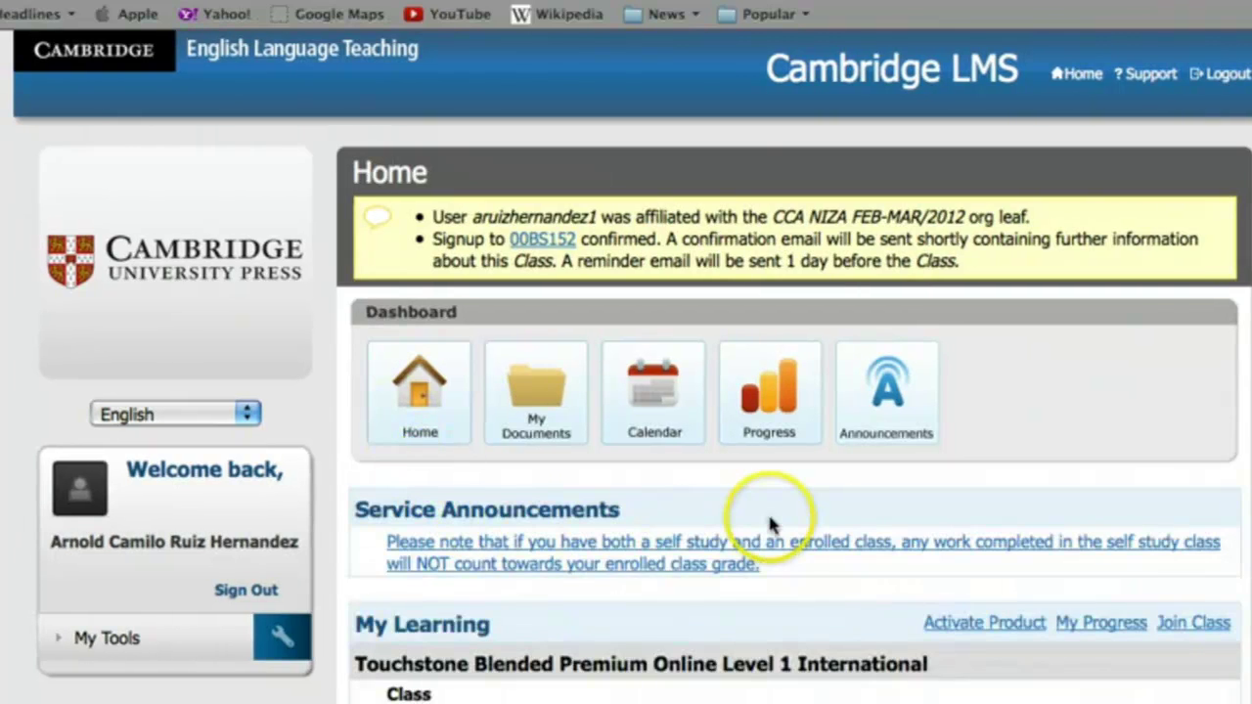